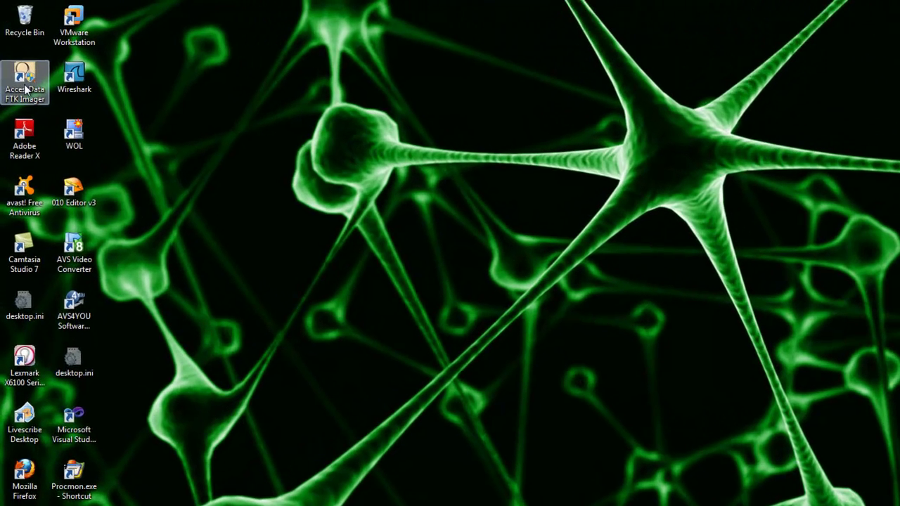
Launch AccessData FTK Imager and start adding an evidence item with Image File as the source type.
{"action": "double_click", "coordinate": [25, 88]}
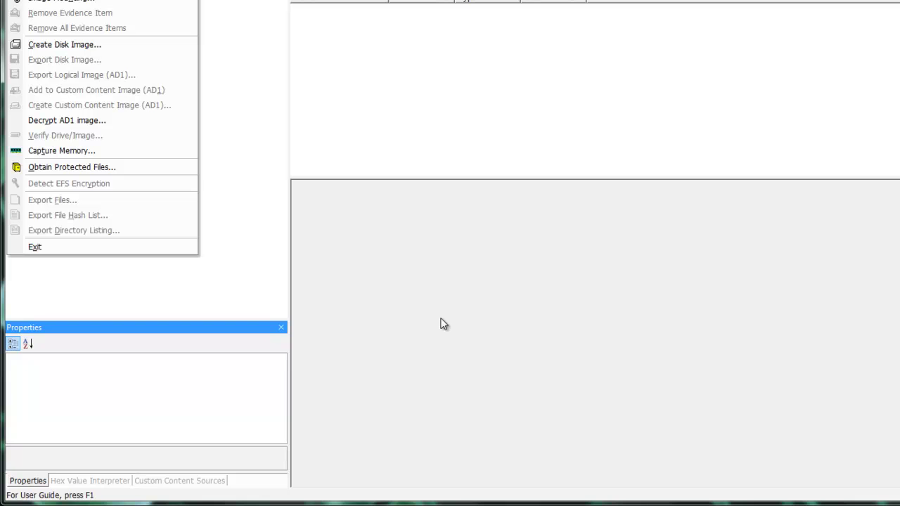
{"action": "key", "text": "Down"}
{"action": "key", "text": "Down"}
{"action": "key", "text": "Up"}
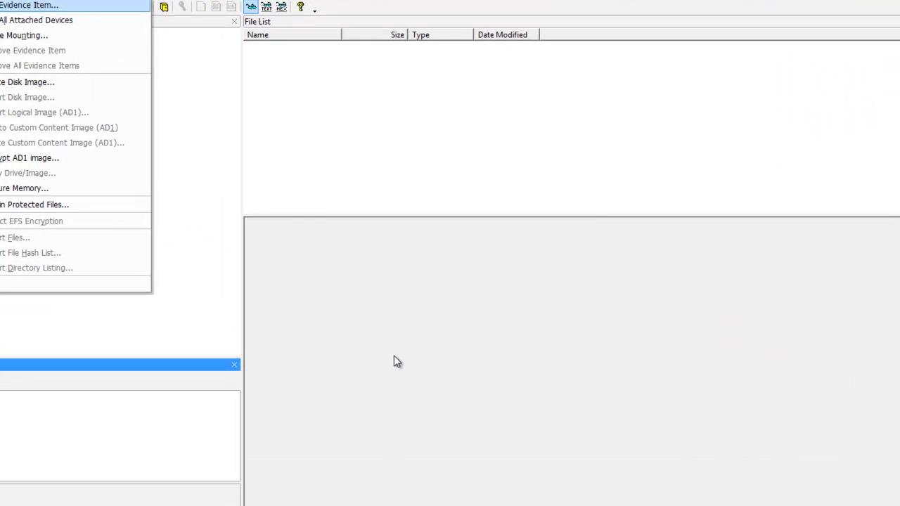
{"action": "key", "text": "Return"}
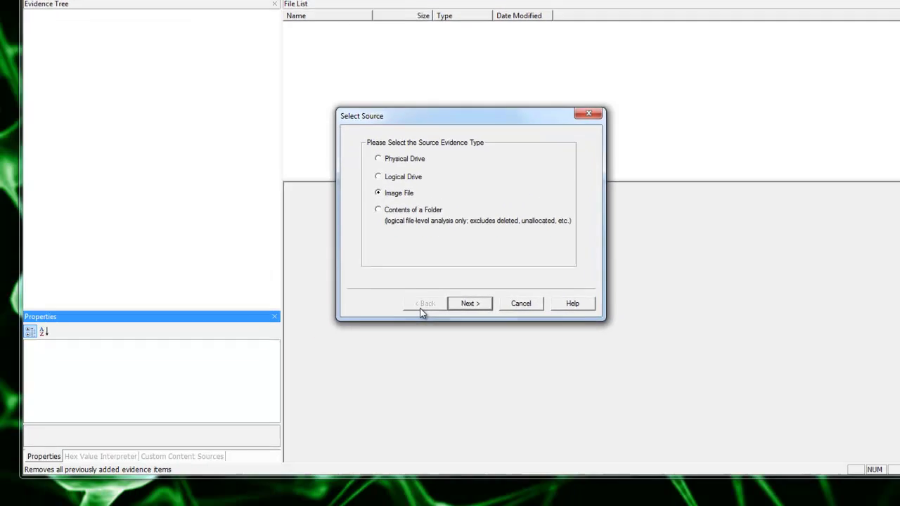
{"action": "left_click", "coordinate": [448, 350]}
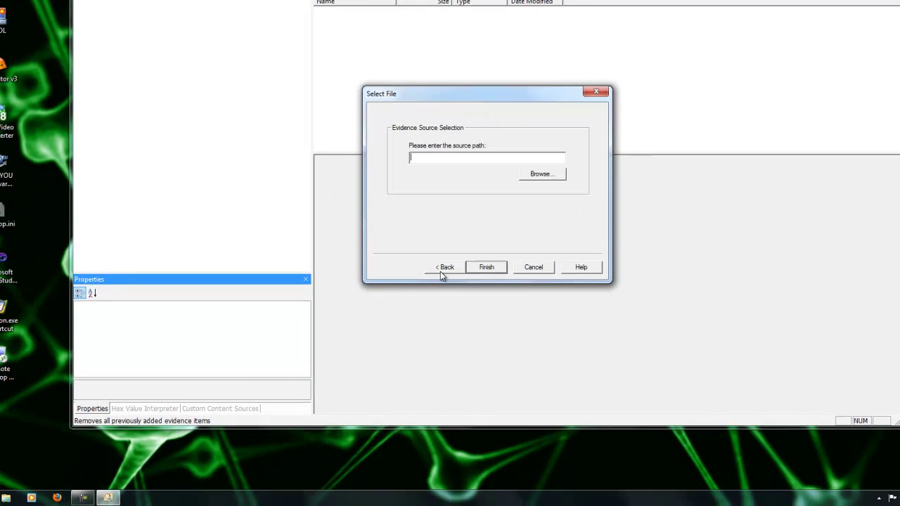
Add Windows 7 Goat-cl1.vmdk from the Windows 7 PenTest virtual machine folder as the evidence source.
{"action": "key", "text": "Tab"}
{"action": "key", "text": "Return"}
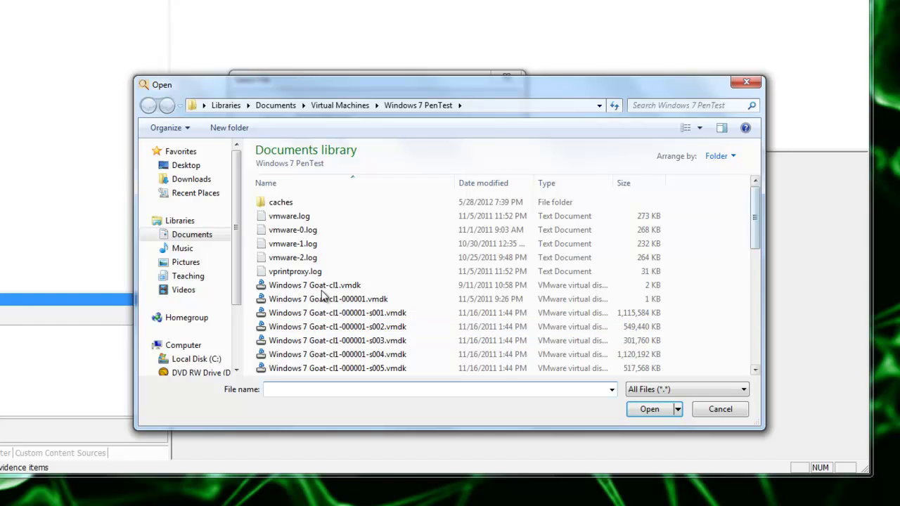
{"action": "scroll", "coordinate": [322, 296], "scroll_direction": "down", "scroll_amount": 7}
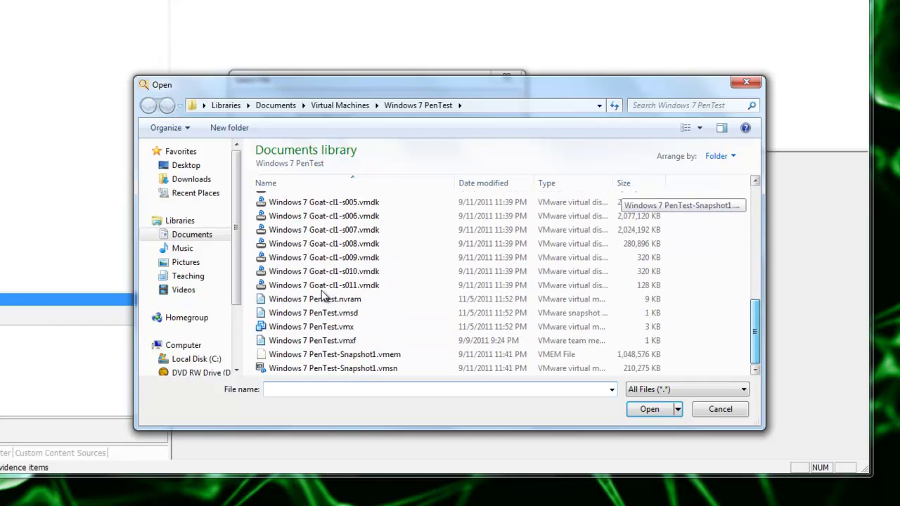
{"action": "scroll", "coordinate": [322, 295], "scroll_direction": "up", "scroll_amount": 7}
{"action": "scroll", "coordinate": [322, 296], "scroll_direction": "down", "scroll_amount": 3}
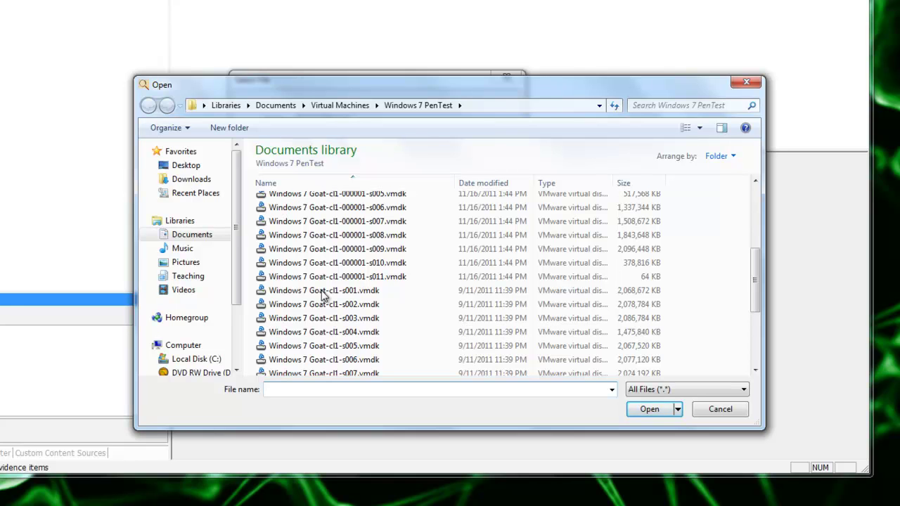
{"action": "scroll", "coordinate": [321, 296], "scroll_direction": "up", "scroll_amount": 4}
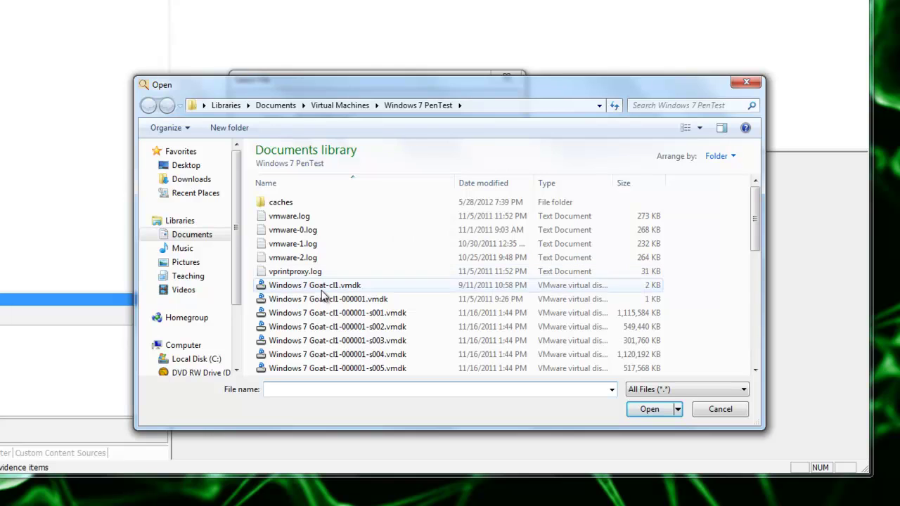
{"action": "left_click", "coordinate": [321, 290]}
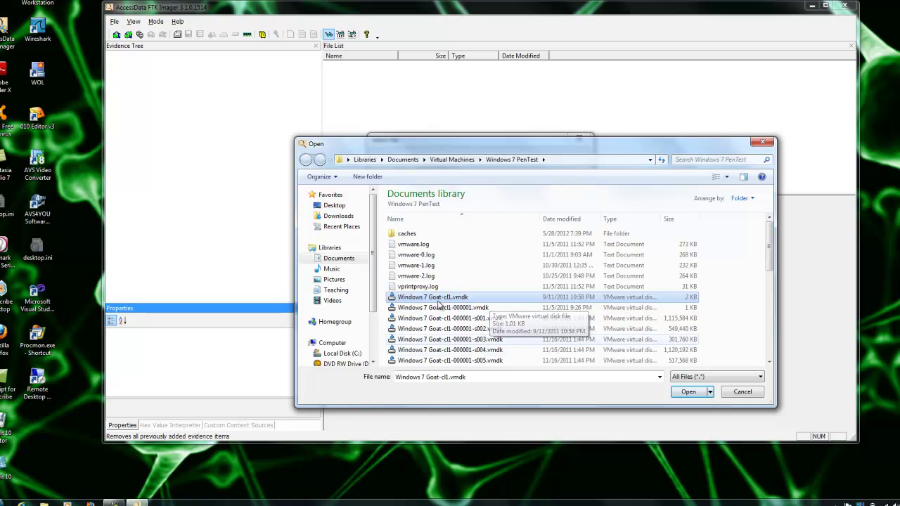
{"action": "double_click", "coordinate": [437, 300]}
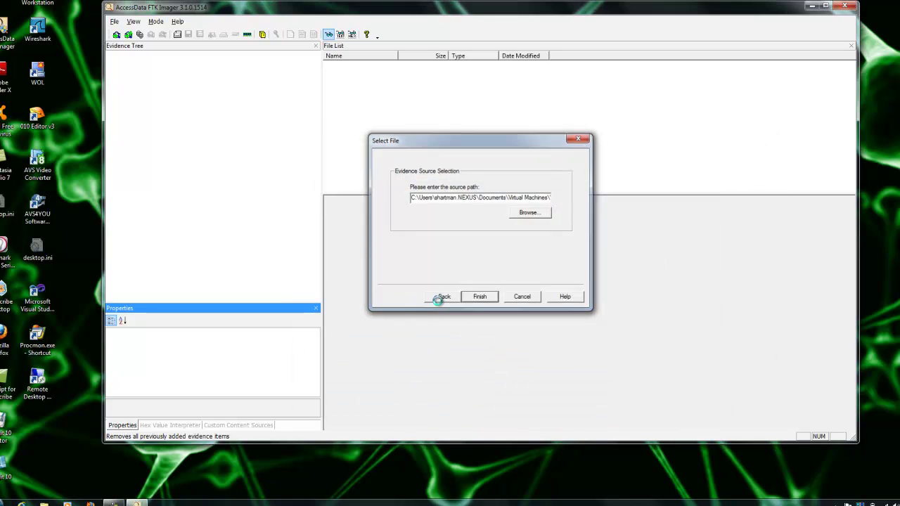
{"action": "key", "text": "Return"}
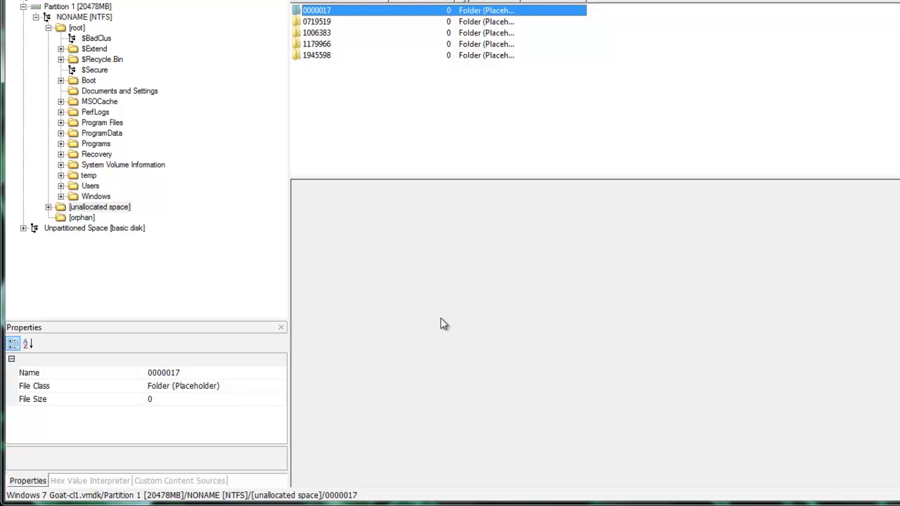
Look through the folders in the NTFS volume's unallocated space and the contents of its orphan folder.
{"action": "key", "text": "Down"}
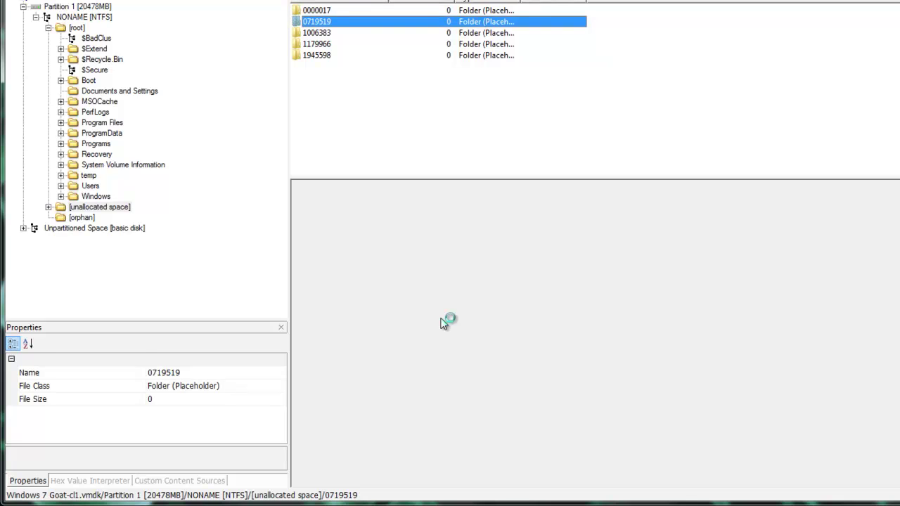
{"action": "key", "text": "Down"}
{"action": "key", "text": "Down"}
{"action": "key", "text": "Down"}
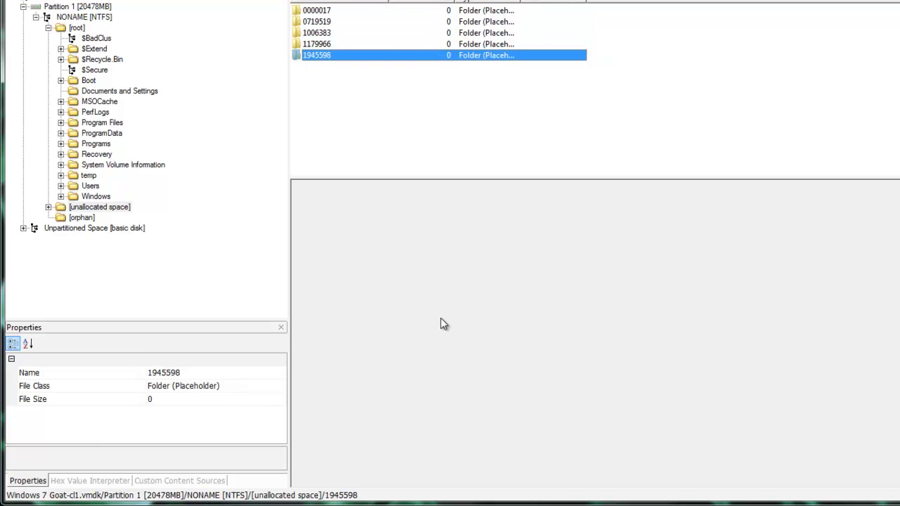
{"action": "key", "text": "shift+Tab"}
{"action": "key", "text": "Down"}
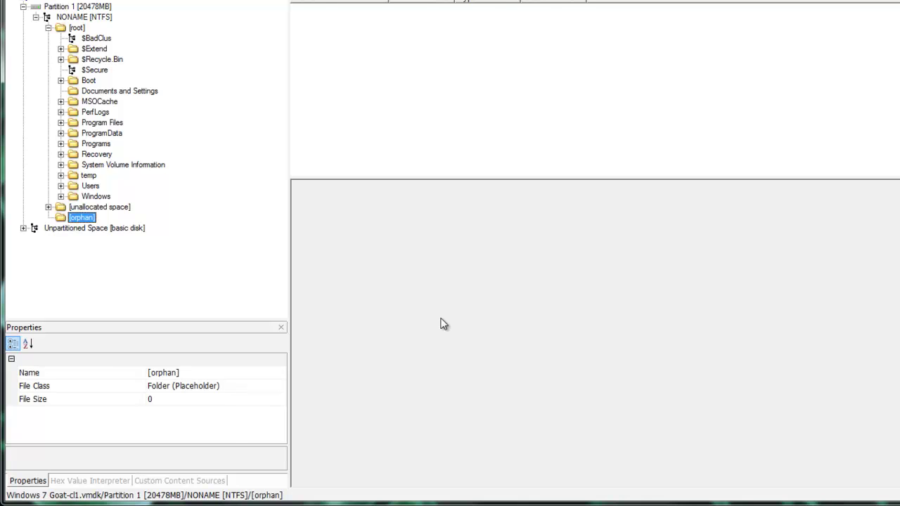
Collapse the NONAME [NTFS] volume and expand the whole evidence tree of Windows 7 Goat-cl1.vmdk.
{"action": "key", "text": "Left"}
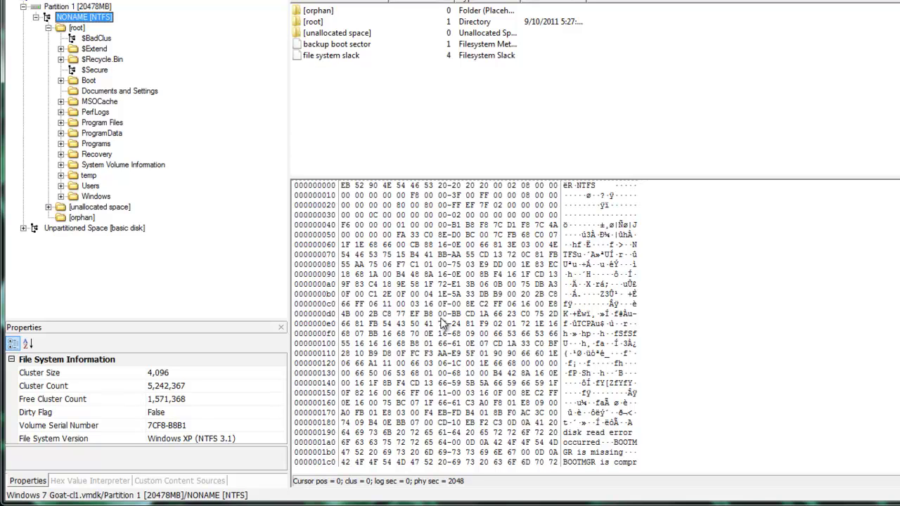
{"action": "key", "text": "Left"}
{"action": "key", "text": "Up"}
{"action": "key", "text": "Up"}
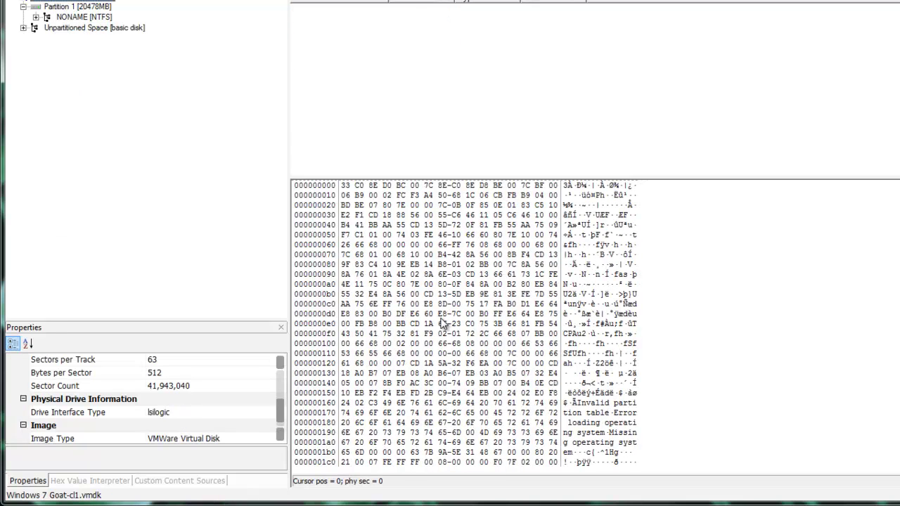
{"action": "key", "text": "KP_Multiply"}
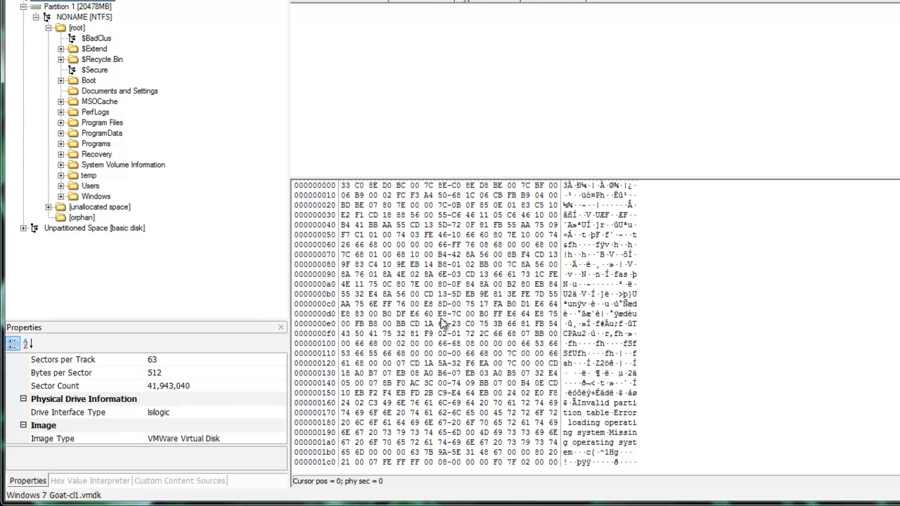
List the contents of the NTFS volume's root folder and enlarge the file list area.
{"action": "key", "text": "Down"}
{"action": "key", "text": "Down"}
{"action": "key", "text": "Down"}
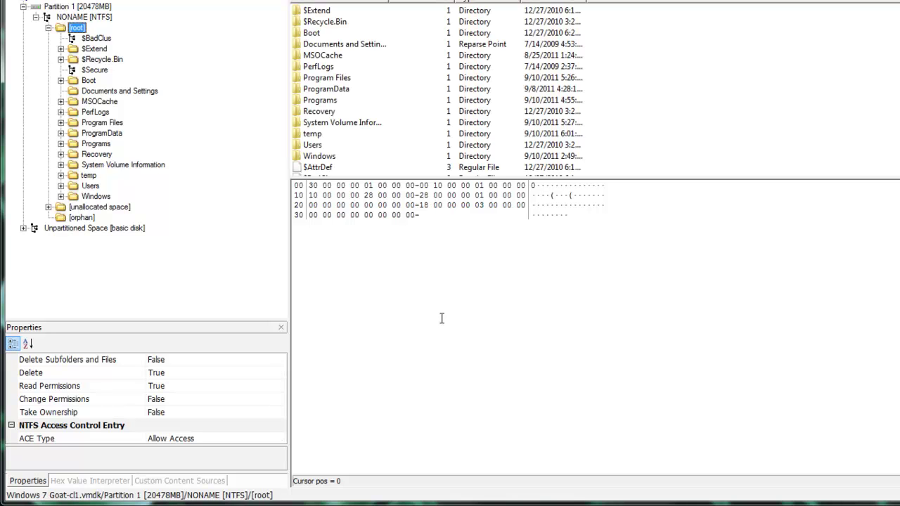
{"action": "left_click_drag", "start_coordinate": [441, 318], "coordinate": [441, 321]}
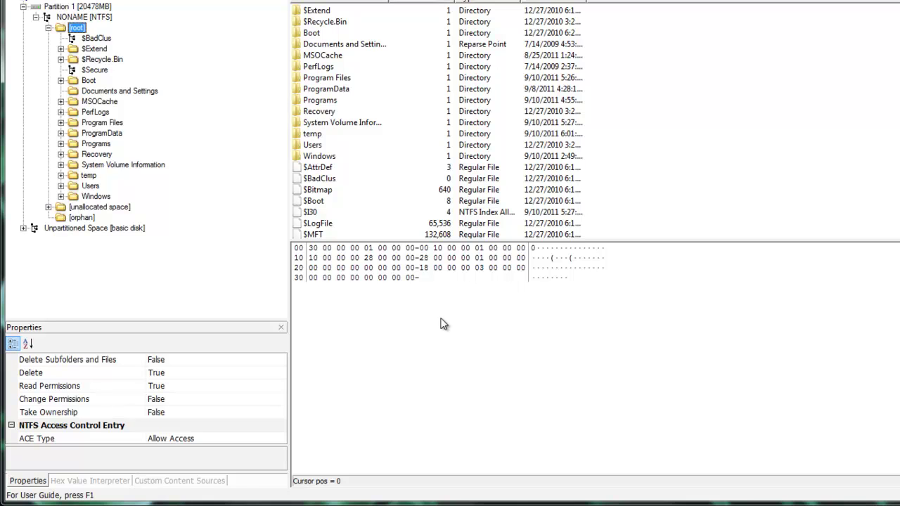
View the Documents and Settings entry in the root file list and widen the Name column to fit full names.
{"action": "key", "text": "Tab"}
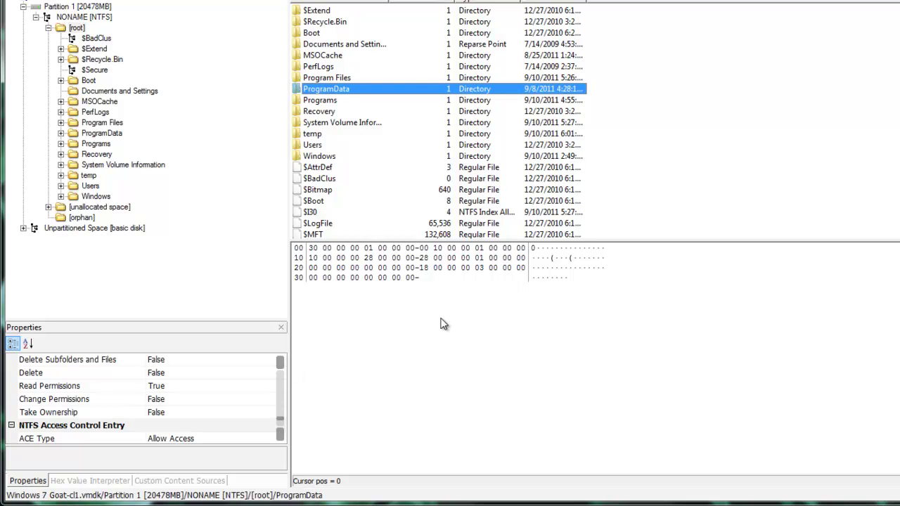
{"action": "key", "text": "u"}
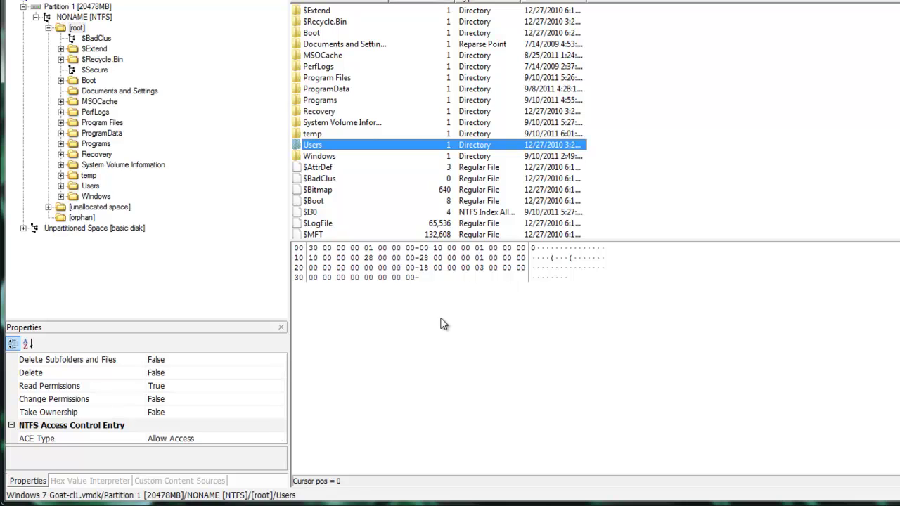
{"action": "key", "text": "d"}
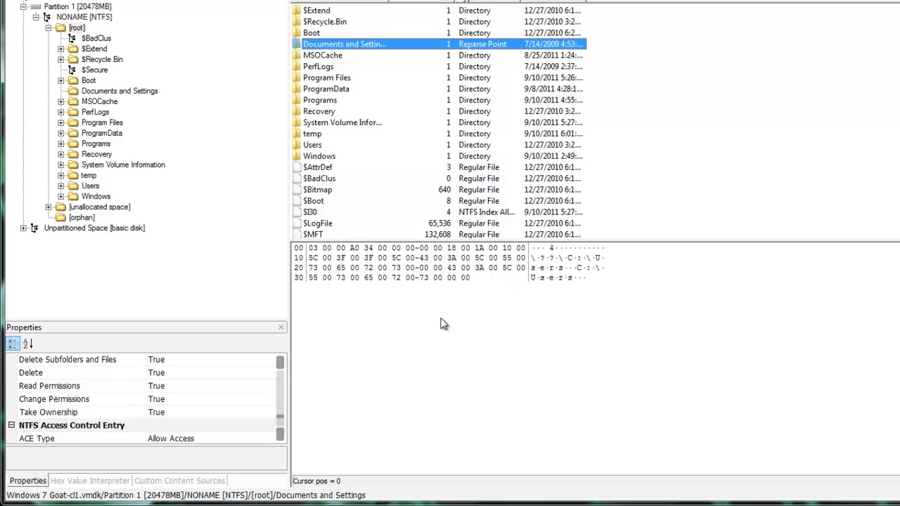
{"action": "left_click_drag", "start_coordinate": [388, 1], "coordinate": [436, 1]}
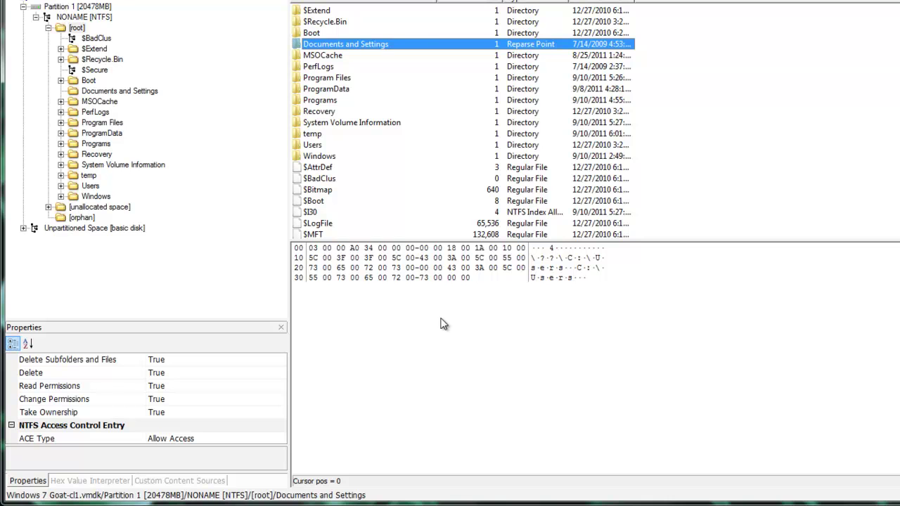
Go through the root folder's remaining directories from MSOCache to Users.
{"action": "key", "text": "Down"}
{"action": "key", "text": "Down"}
{"action": "key", "text": "Down"}
{"action": "key", "text": "Down"}
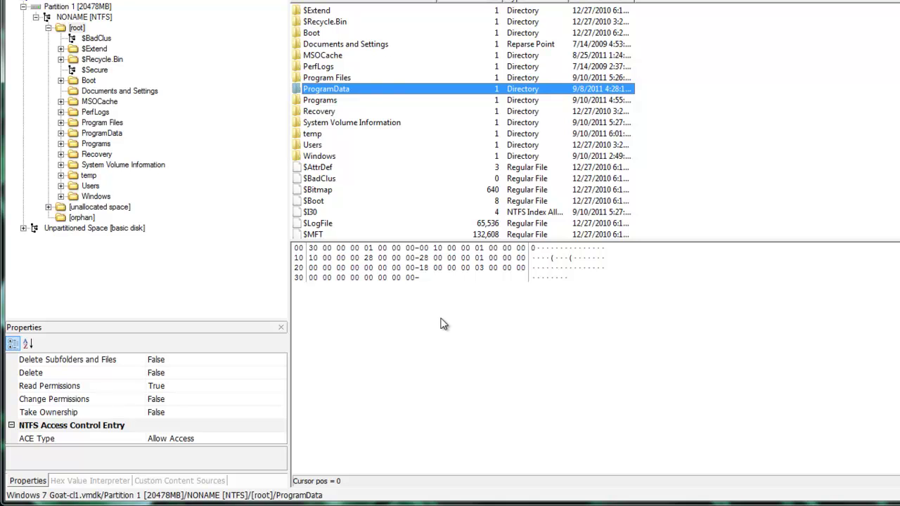
{"action": "key", "text": "Down"}
{"action": "key", "text": "Down"}
{"action": "key", "text": "Down"}
{"action": "key", "text": "Down"}
{"action": "key", "text": "Down"}
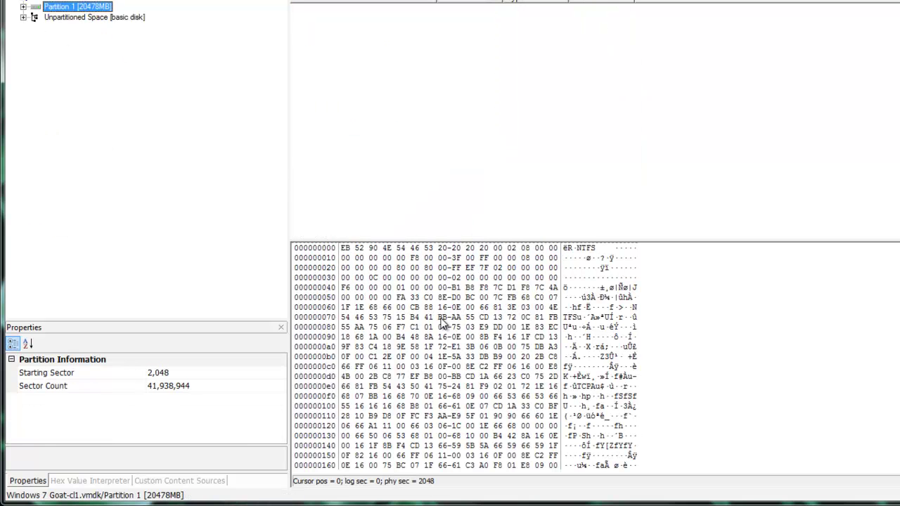
Start adding a second evidence item of type Image File and browse for its source file.
{"action": "key", "text": "alt+f"}
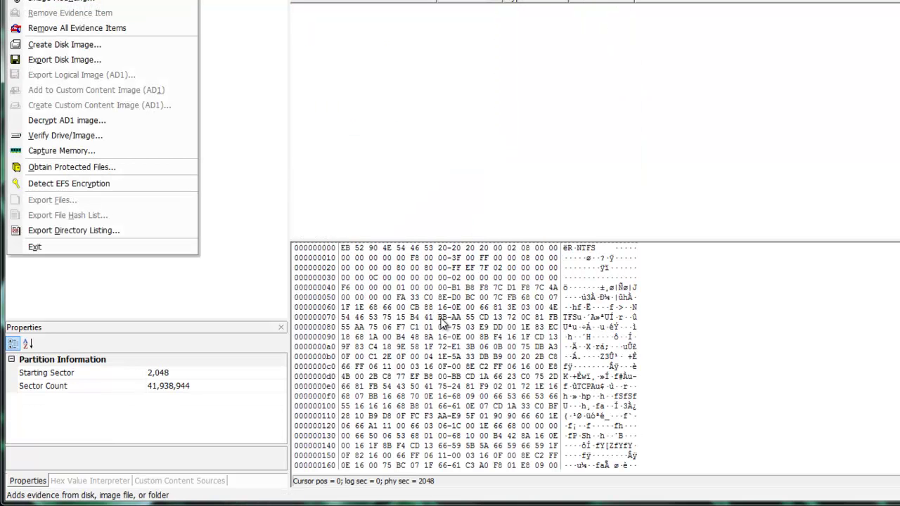
{"action": "key", "text": "Return"}
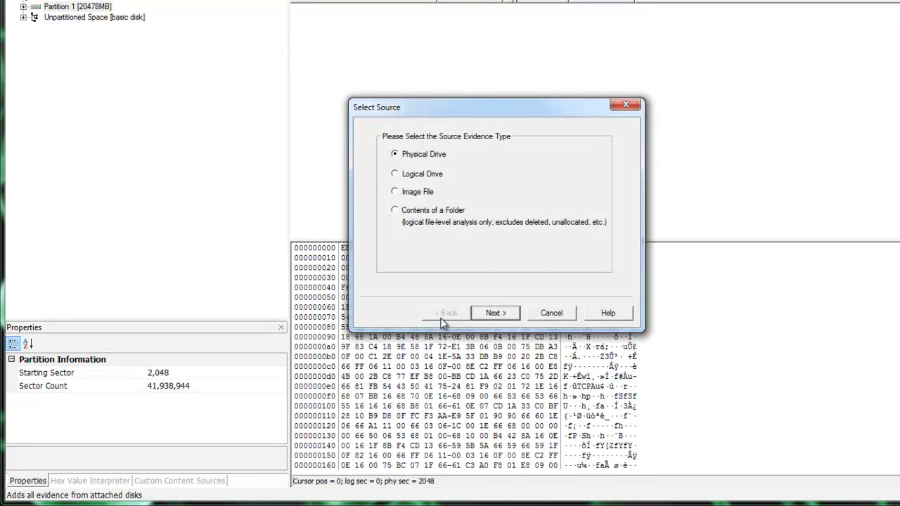
{"action": "key", "text": "Return"}
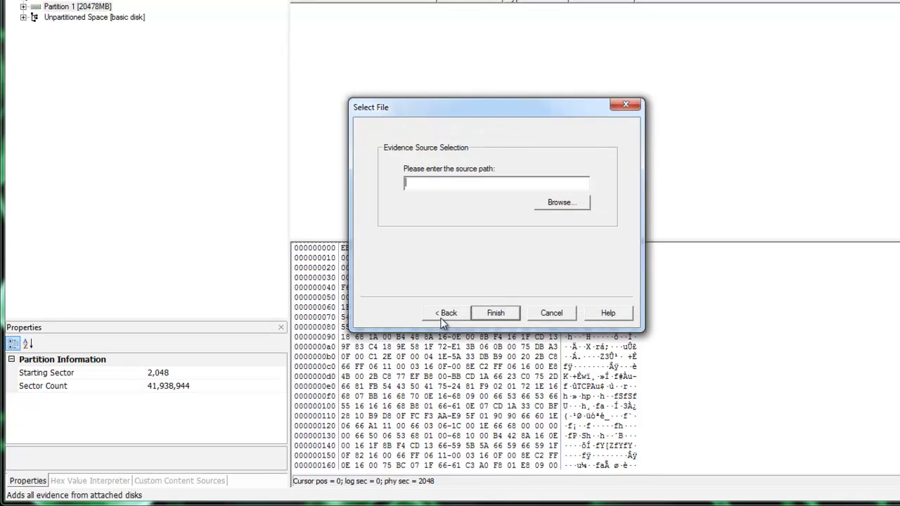
{"action": "key", "text": "Tab"}
{"action": "key", "text": "Return"}
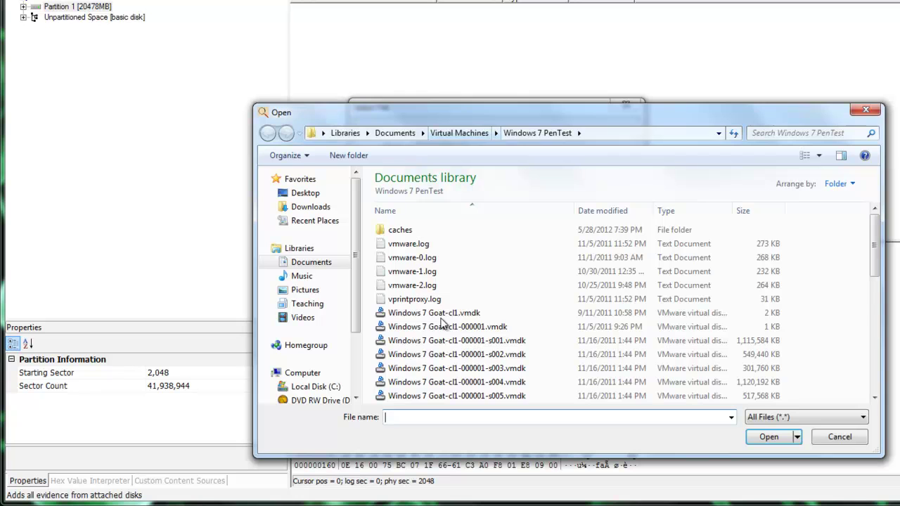
Add Windows XP Professional-cl1.vmdk from the XP TEST 2 virtual machine folder as the second evidence item.
{"action": "key", "text": "BackSpace"}
{"action": "key", "text": "Down"}
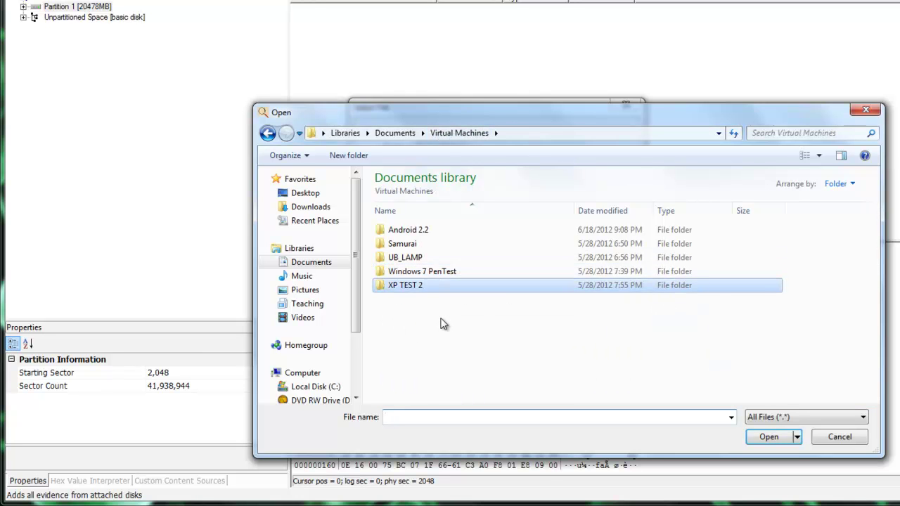
{"action": "key", "text": "Return"}
{"action": "key", "text": "Down"}
{"action": "key", "text": "Down"}
{"action": "key", "text": "Down"}
{"action": "key", "text": "Down"}
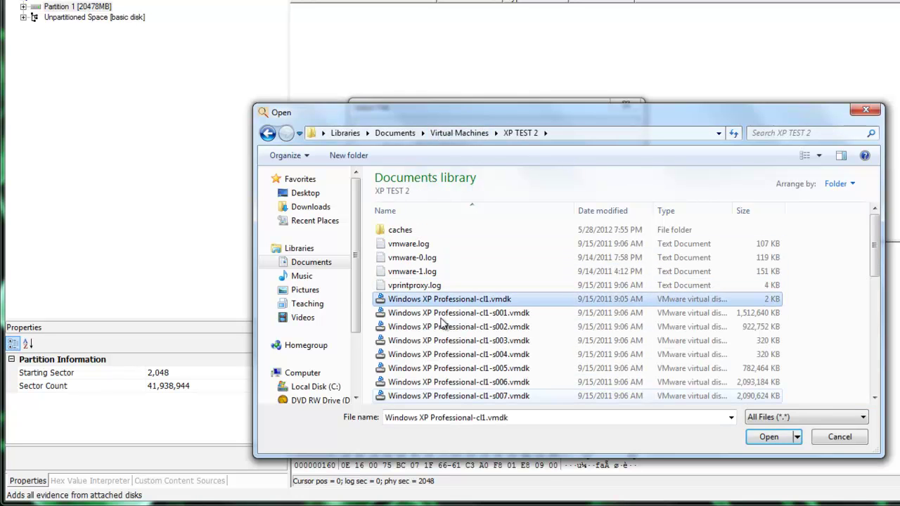
{"action": "key", "text": "Return"}
{"action": "key", "text": "Return"}
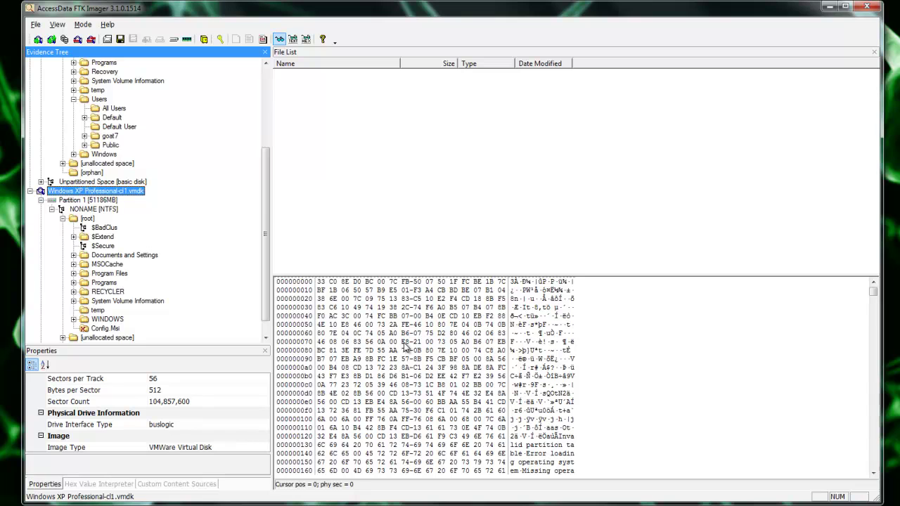
Collapse the root folder of the Windows 7 Goat-cl1.vmdk partition in the evidence tree.
{"action": "left_click_drag", "start_coordinate": [265, 235], "coordinate": [265, 165]}
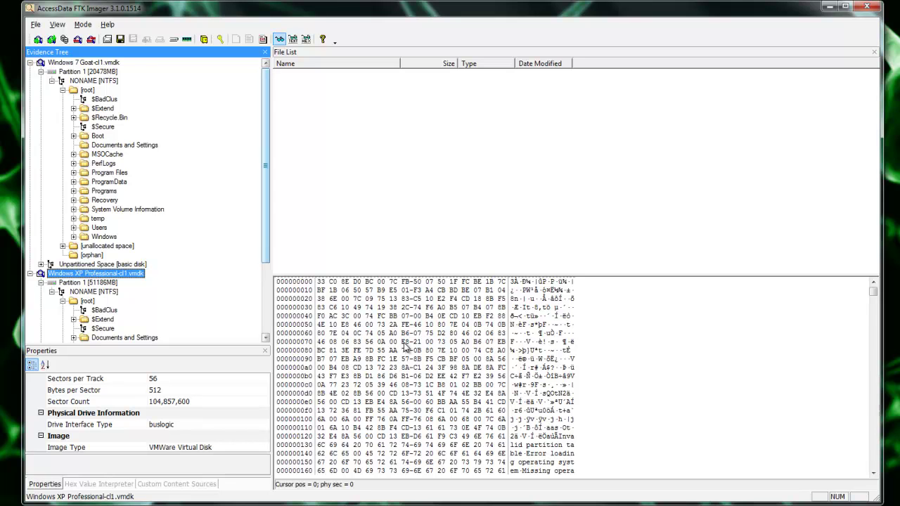
{"action": "left_click", "coordinate": [62, 90]}
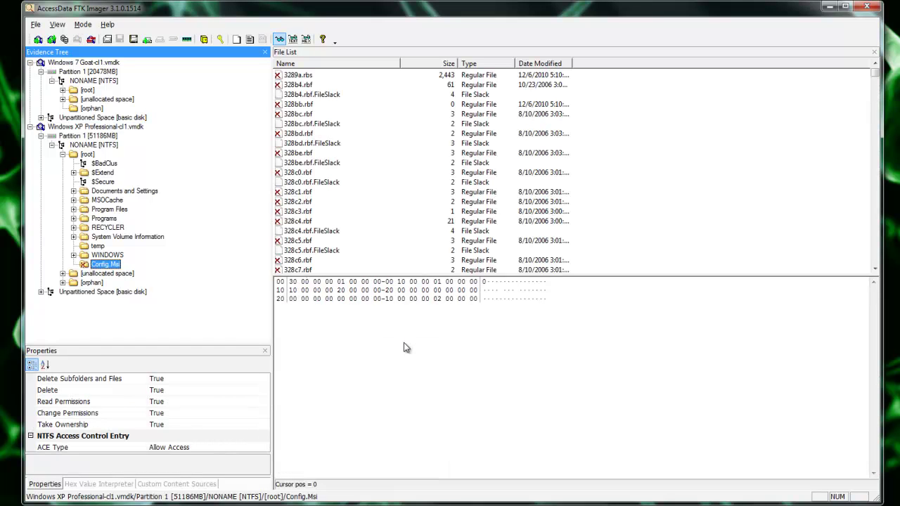
Review the export options for the deleted Config.Msi folder on the Windows XP disk, including Export Files.
{"action": "key", "text": "shift+F10"}
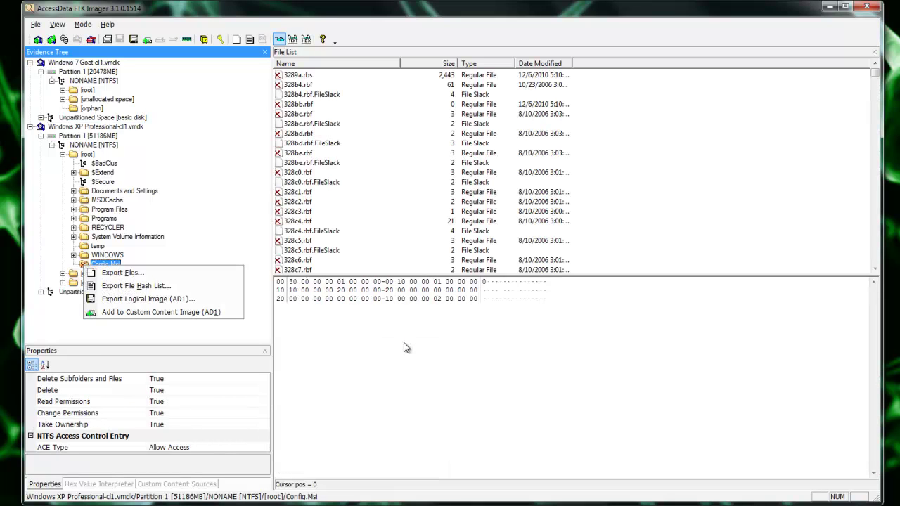
{"action": "key", "text": "Down"}
{"action": "key", "text": "Down"}
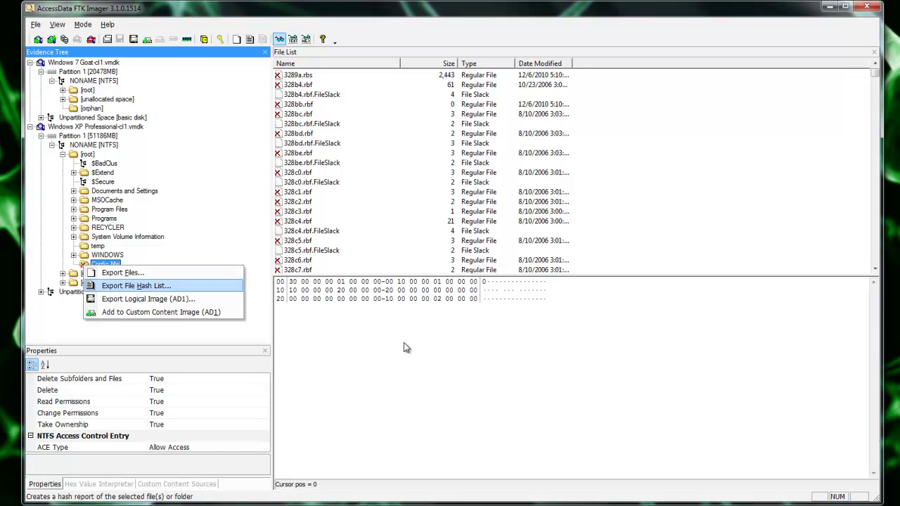
{"action": "key", "text": "Up"}
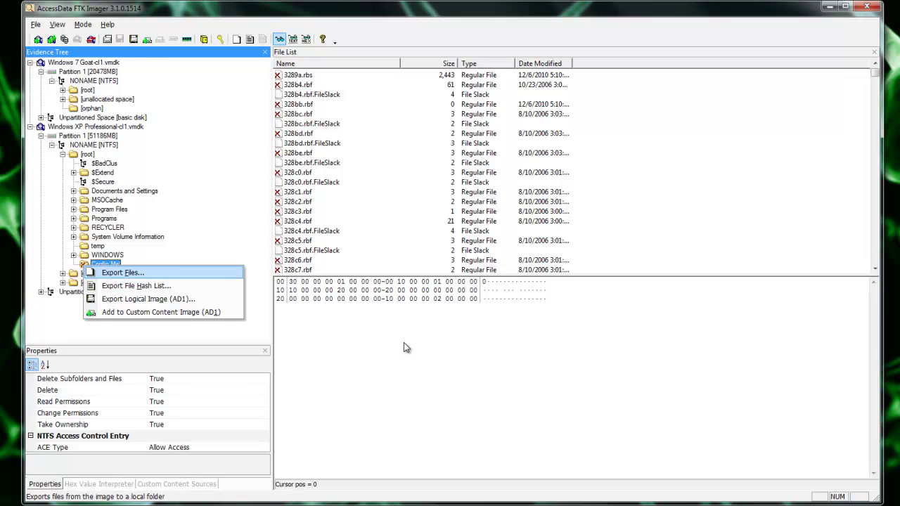
{"action": "key", "text": "Return"}
{"action": "key", "text": "Escape"}
Inspect the hex contents of 3289a.rbs in Config.Msi and highlight the bytes containing the Acrobat.exe text.
{"action": "key", "text": "Tab"}
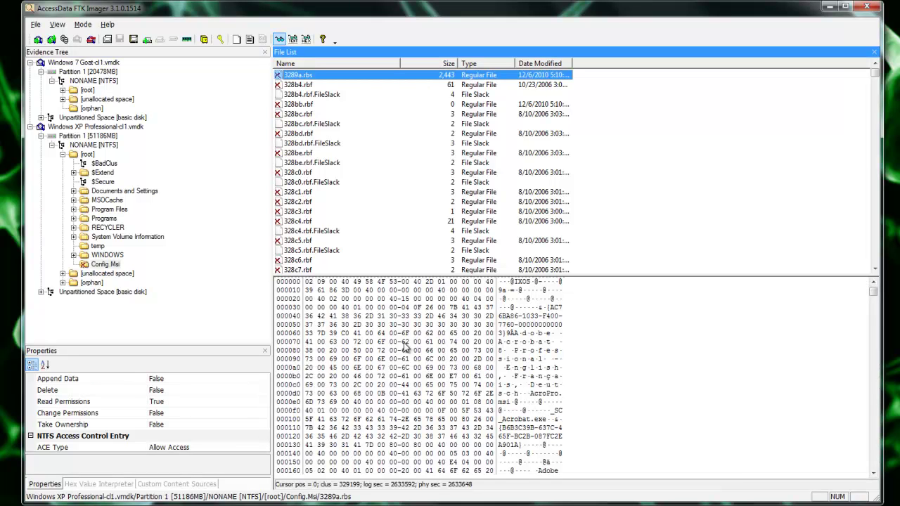
{"action": "key", "text": "Down"}
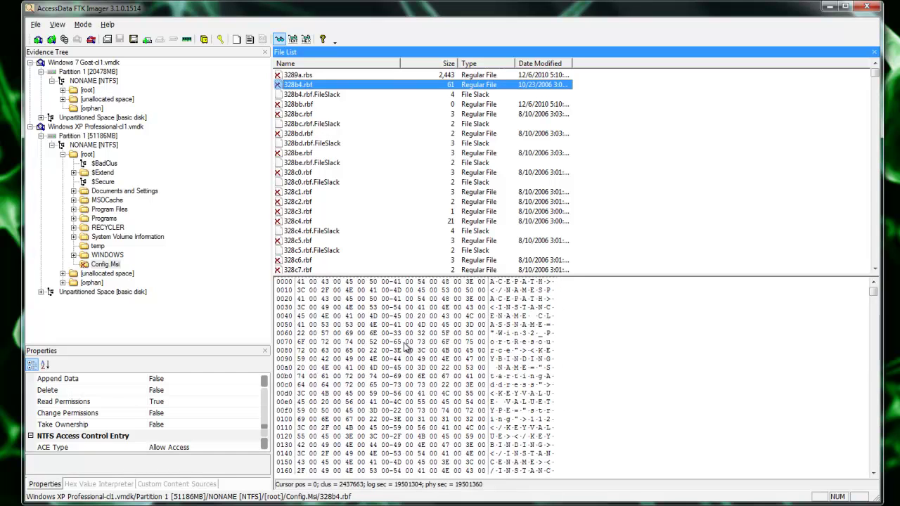
{"action": "key", "text": "Up"}
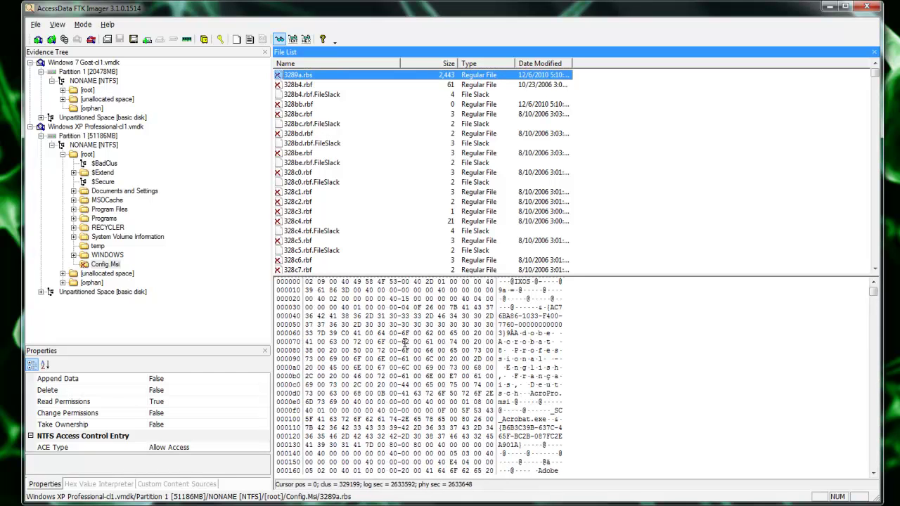
{"action": "left_click_drag", "start_coordinate": [308, 418], "coordinate": [457, 427]}
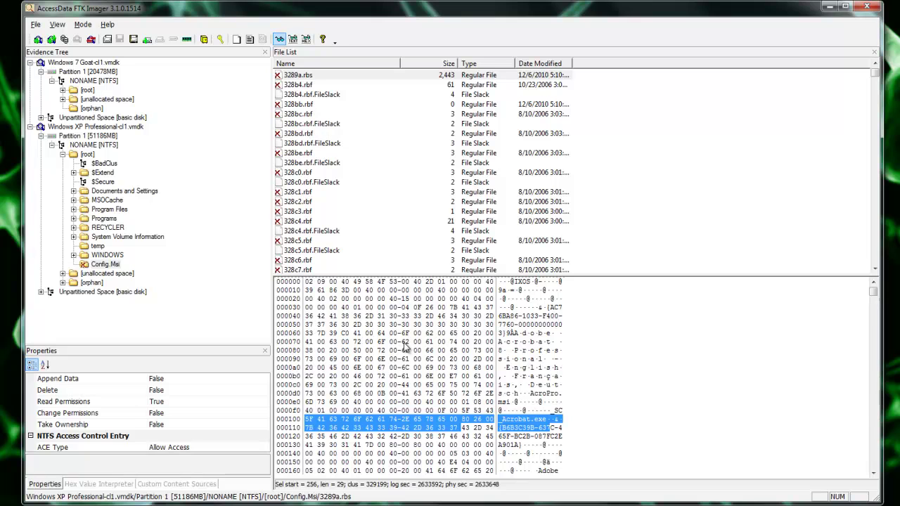
Go through the deleted files and file slack entries in Config.Msi from 328b4.rbf to 328c6.rbf, checking their hex contents.
{"action": "key", "text": "Tab"}
{"action": "key", "text": "Down"}
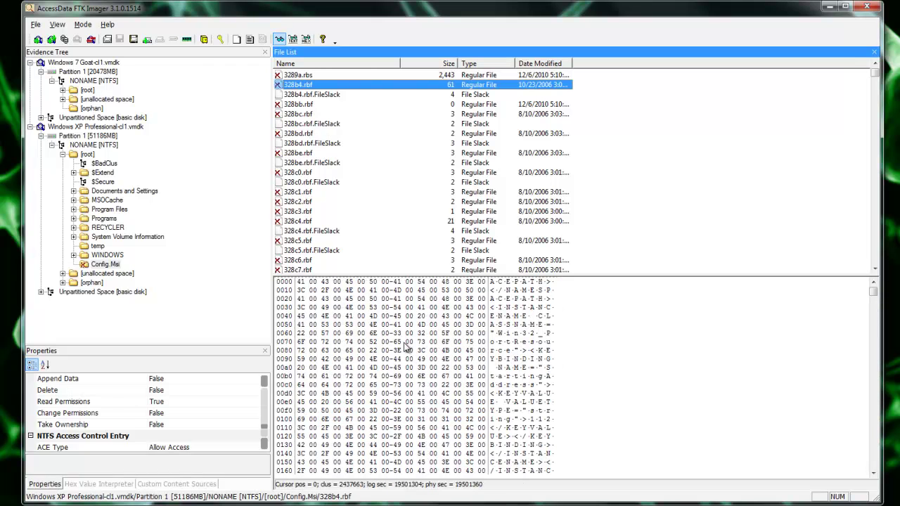
{"action": "key", "text": "Down"}
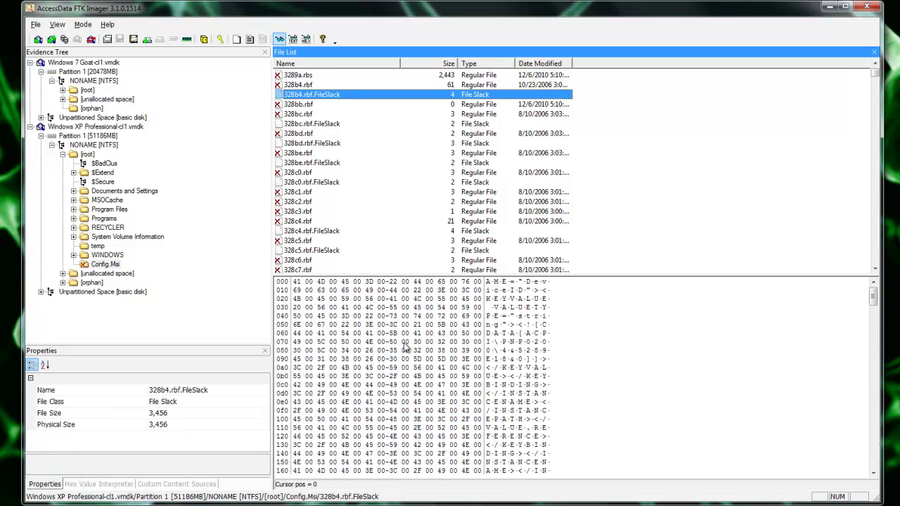
{"action": "key", "text": "Down"}
{"action": "key", "text": "Down"}
{"action": "key", "text": "Down"}
{"action": "key", "text": "Down"}
{"action": "key", "text": "Down"}
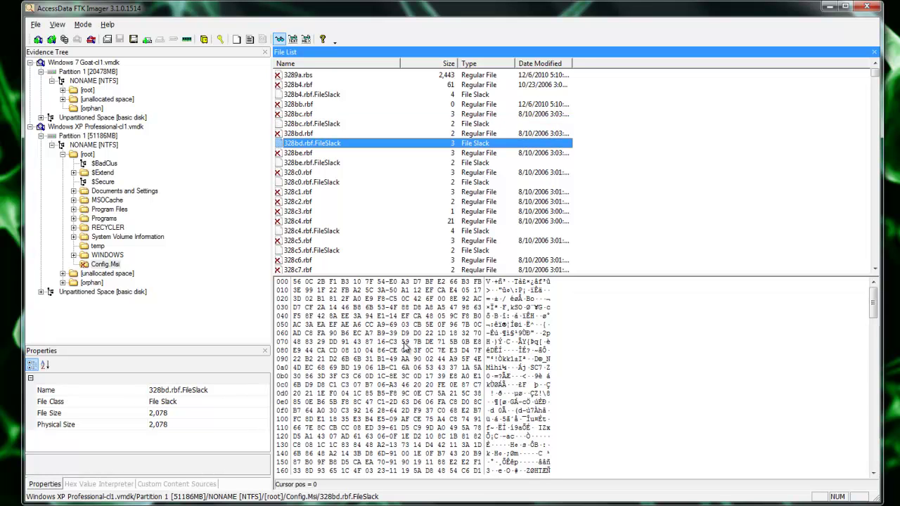
{"action": "key", "text": "Down"}
{"action": "key", "text": "Down"}
{"action": "key", "text": "Down"}
{"action": "key", "text": "Down"}
{"action": "key", "text": "Down"}
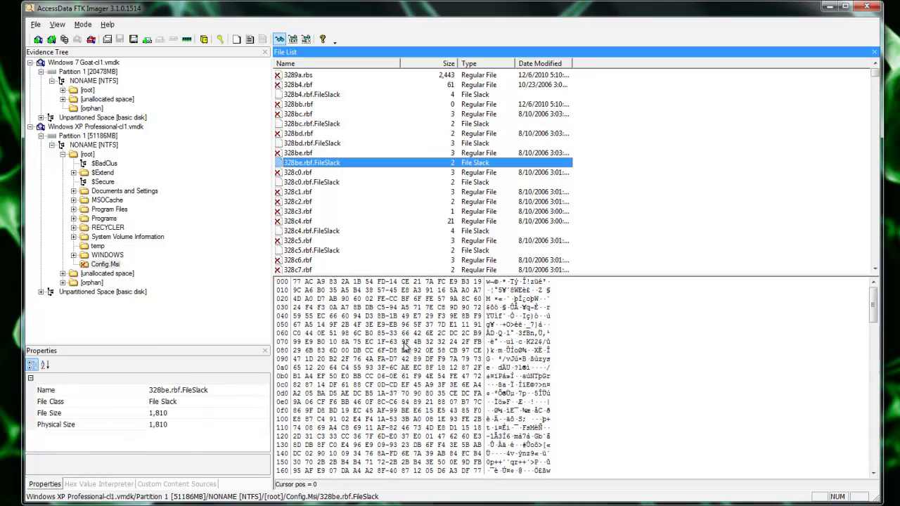
{"action": "key", "text": "Down"}
{"action": "key", "text": "Down"}
{"action": "key", "text": "Down"}
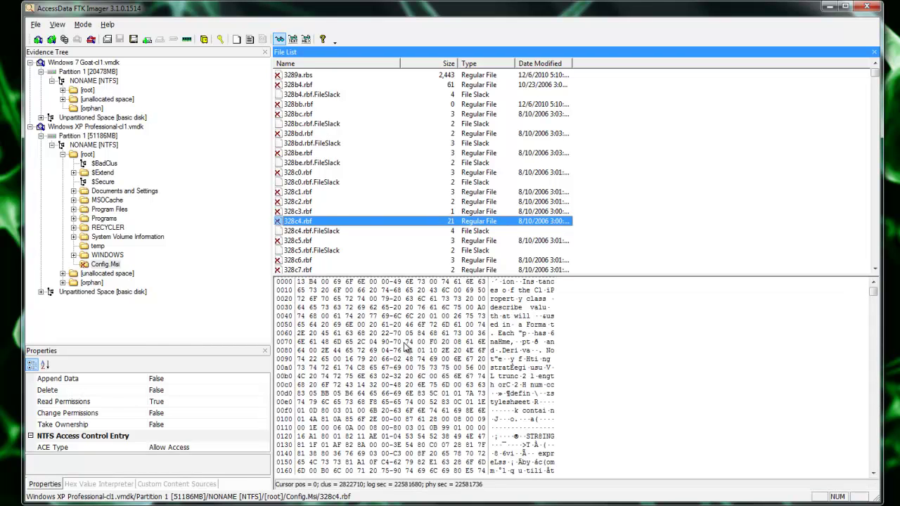
{"action": "key", "text": "Down"}
{"action": "key", "text": "Down"}
{"action": "key", "text": "Down"}
{"action": "key", "text": "Down"}
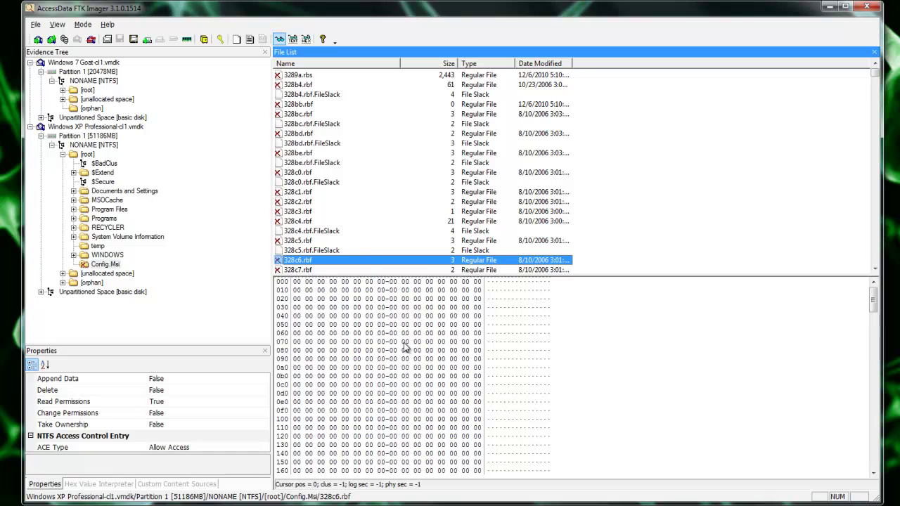
View the Windows XP partition's unallocated space and go through its placeholder folders from 00000830 onward.
{"action": "key", "text": "shift+Tab"}
{"action": "key", "text": "Down"}
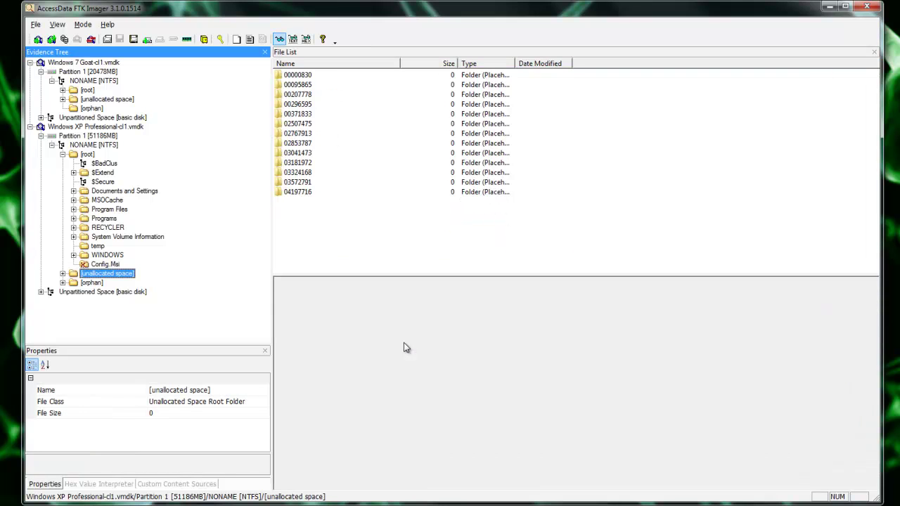
{"action": "key", "text": "Tab"}
{"action": "key", "text": "Down"}
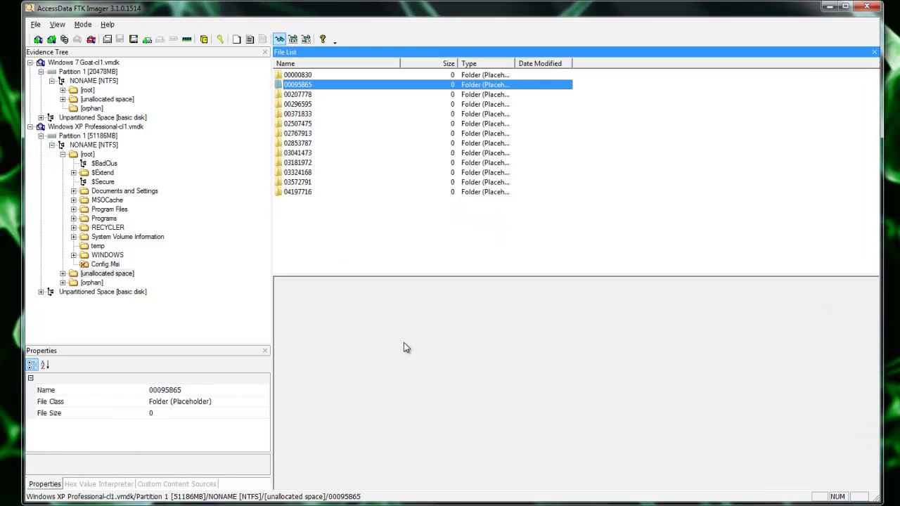
{"action": "key", "text": "Down"}
{"action": "key", "text": "Down"}
{"action": "key", "text": "Down"}
{"action": "key", "text": "Down"}
{"action": "key", "text": "Down"}
{"action": "key", "text": "Down"}
{"action": "key", "text": "Down"}
{"action": "key", "text": "Down"}
{"action": "key", "text": "Down"}
{"action": "key", "text": "Down"}
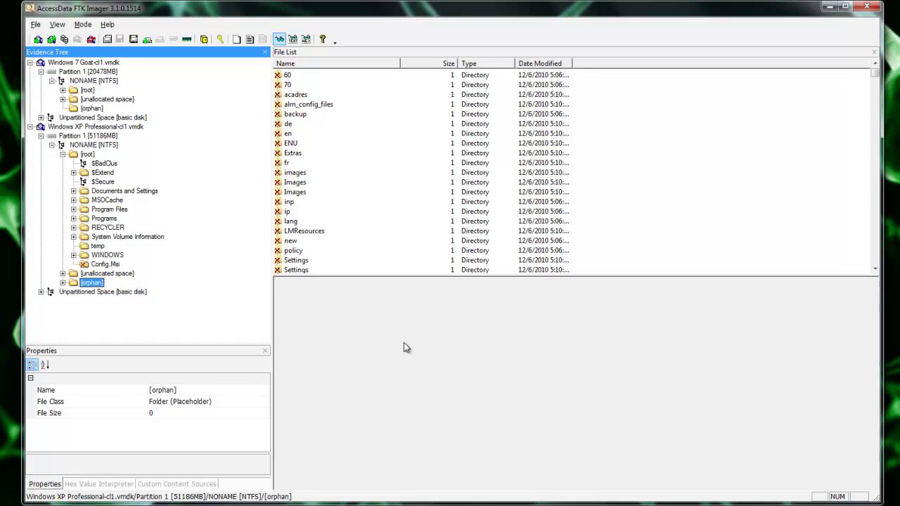
Go through the deleted directories in the Windows XP disk's orphan folder from 60 to the update folders.
{"action": "key", "text": "Tab"}
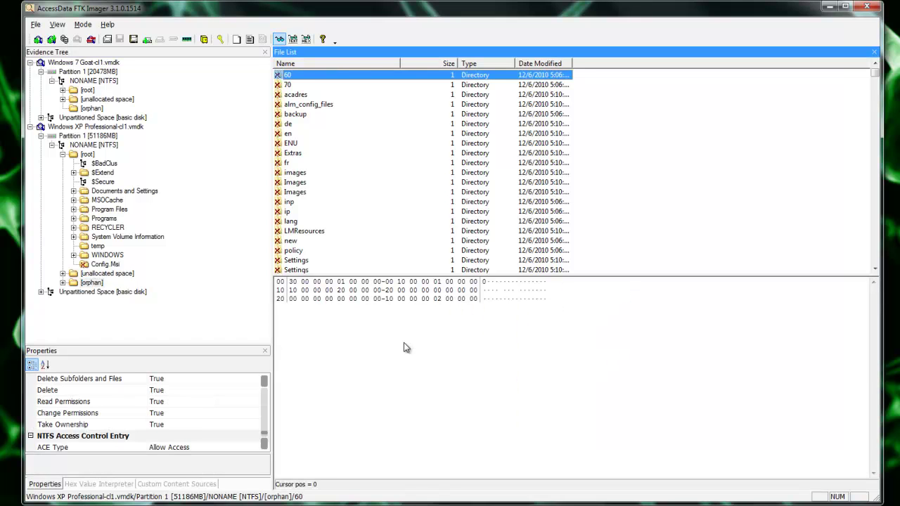
{"action": "key", "text": "Down"}
{"action": "key", "text": "Down"}
{"action": "key", "text": "Down"}
{"action": "key", "text": "Down"}
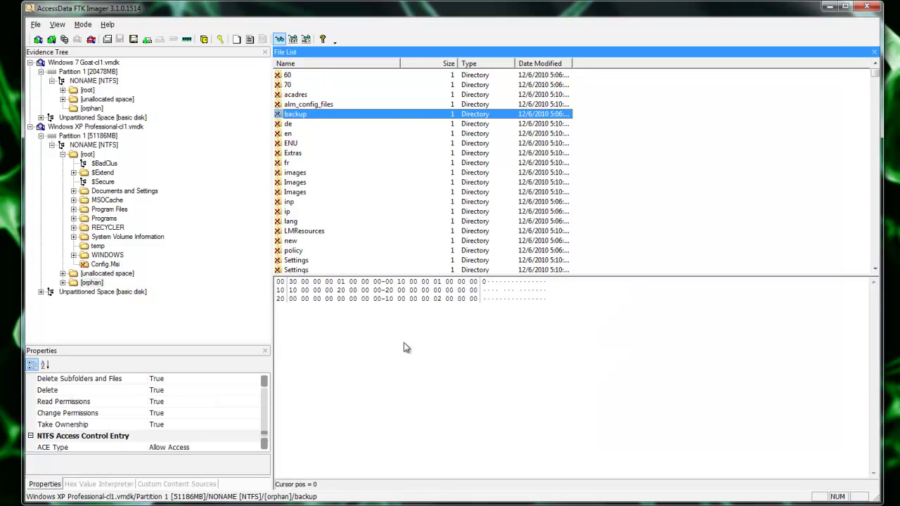
{"action": "key", "text": "Down"}
{"action": "key", "text": "Down"}
{"action": "key", "text": "Down"}
{"action": "key", "text": "Down"}
{"action": "key", "text": "Down"}
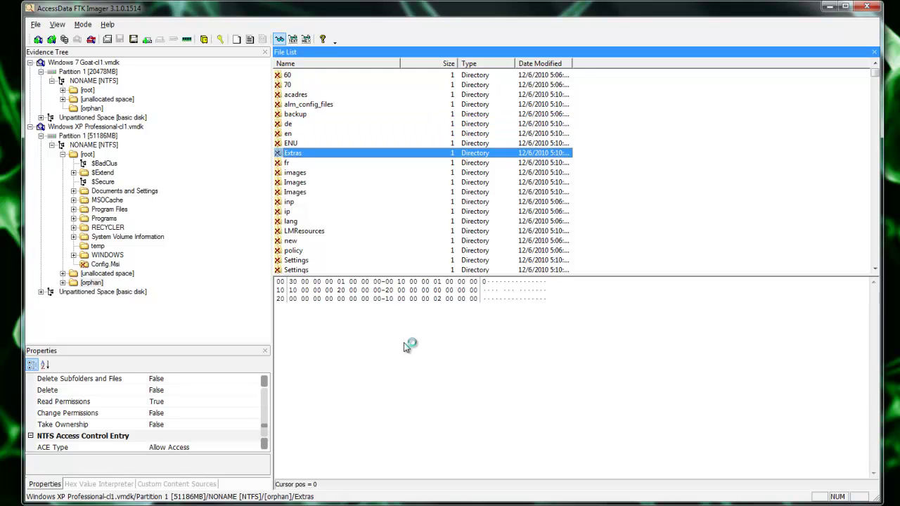
{"action": "key", "text": "Down"}
{"action": "key", "text": "Down"}
{"action": "key", "text": "Down"}
{"action": "key", "text": "Down"}
{"action": "key", "text": "Down"}
{"action": "key", "text": "Down"}
{"action": "key", "text": "Down"}
{"action": "key", "text": "Down"}
{"action": "key", "text": "Down"}
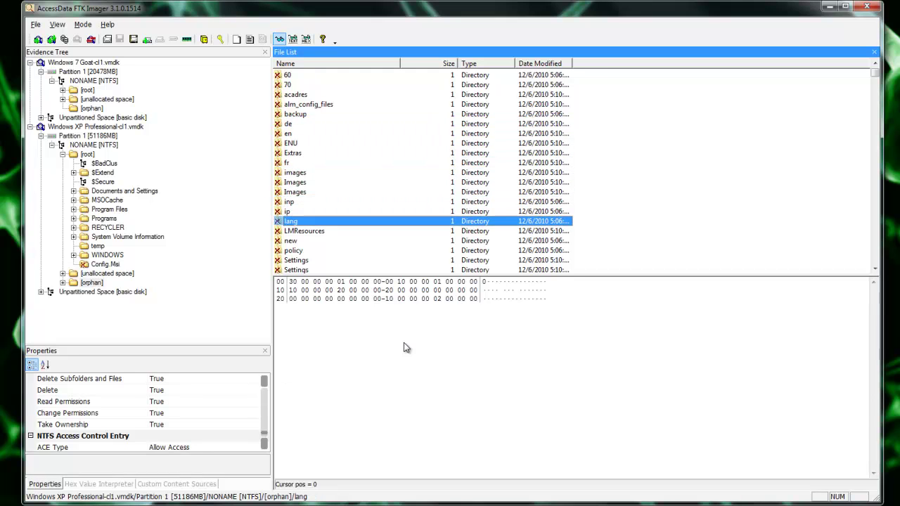
{"action": "key", "text": "Down"}
{"action": "key", "text": "Down"}
{"action": "key", "text": "Down"}
{"action": "key", "text": "Down"}
{"action": "key", "text": "Down"}
{"action": "key", "text": "Down"}
{"action": "key", "text": "Down"}
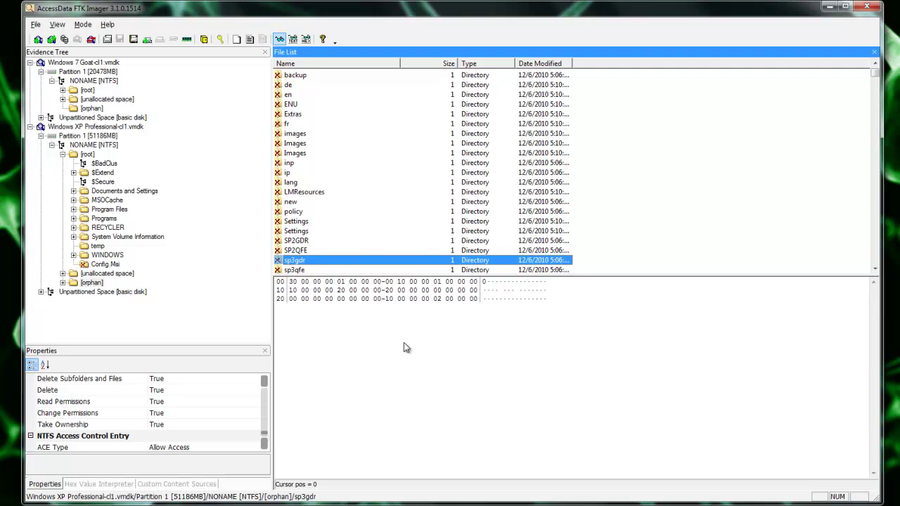
{"action": "key", "text": "Down"}
{"action": "key", "text": "Down"}
{"action": "key", "text": "Down"}
{"action": "key", "text": "Down"}
{"action": "key", "text": "Down"}
Go through the orphan folder's deleted files from 1394bus.sys to accwiz.exe, checking the hex contents of each.
{"action": "key", "text": "Down"}
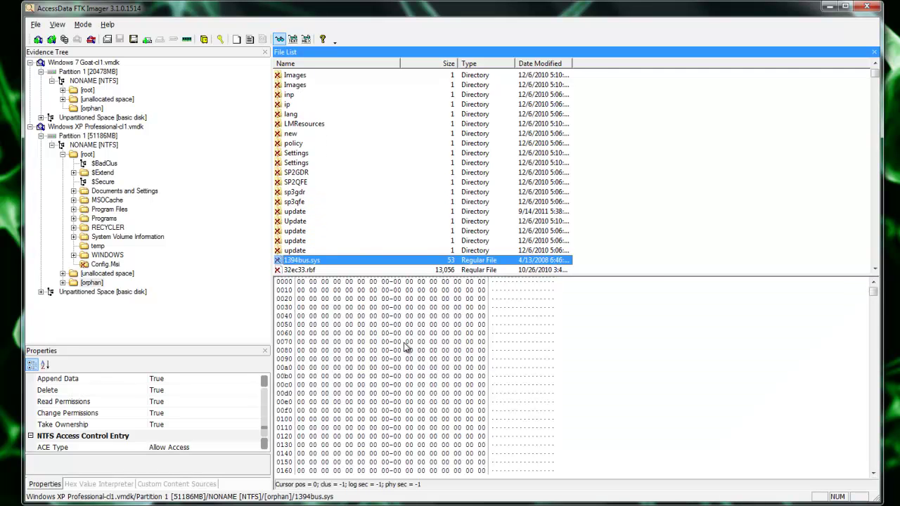
{"action": "key", "text": "Down"}
{"action": "key", "text": "Down"}
{"action": "key", "text": "Down"}
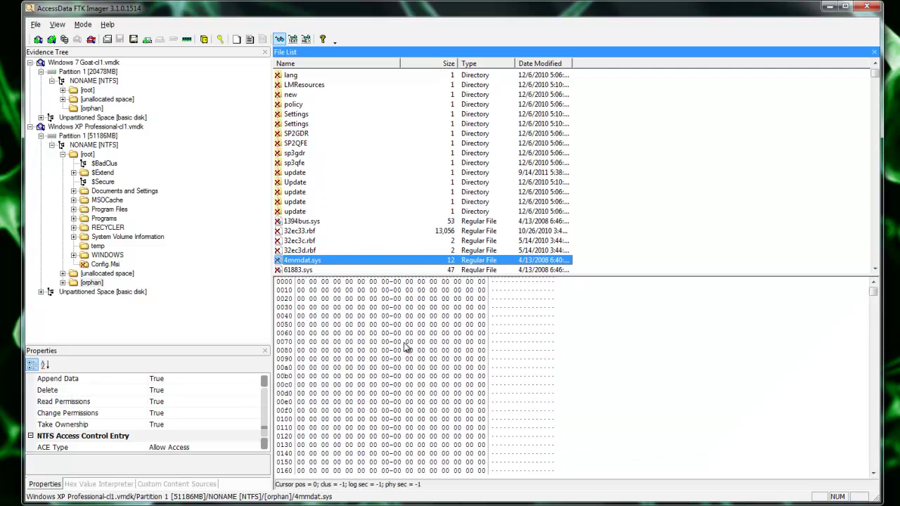
{"action": "key", "text": "Up"}
{"action": "key", "text": "Up"}
{"action": "key", "text": "Up"}
{"action": "key", "text": "Down"}
{"action": "key", "text": "Down"}
{"action": "key", "text": "Down"}
{"action": "key", "text": "Down"}
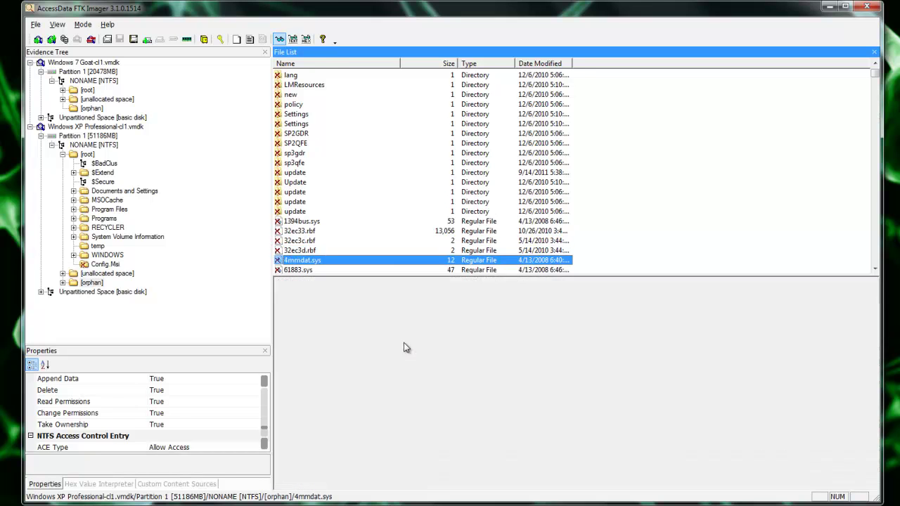
{"action": "key", "text": "Down"}
{"action": "key", "text": "Down"}
{"action": "key", "text": "Up"}
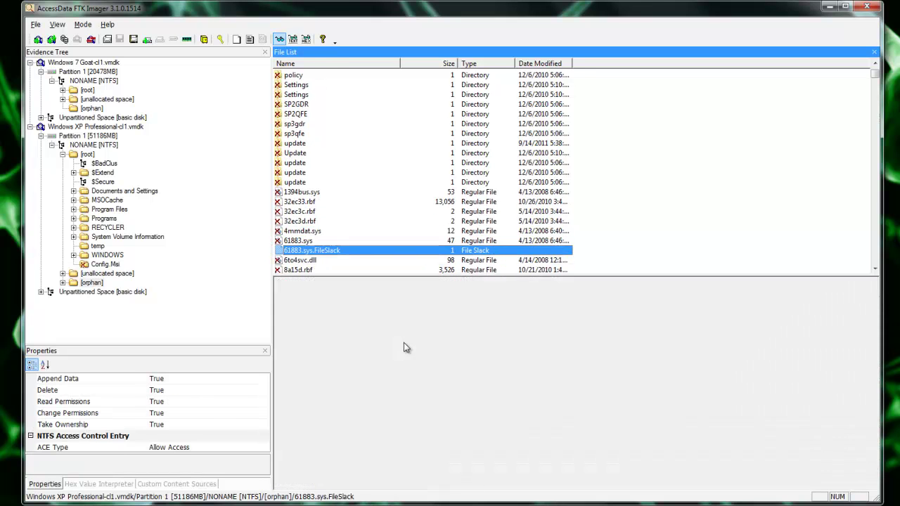
{"action": "key", "text": "Down"}
{"action": "key", "text": "Down"}
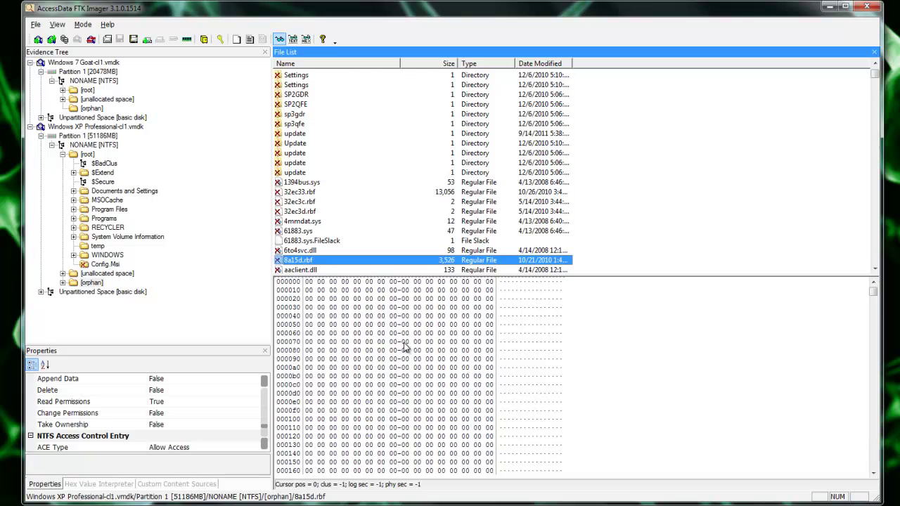
{"action": "key", "text": "Down"}
{"action": "key", "text": "Down"}
{"action": "key", "text": "Down"}
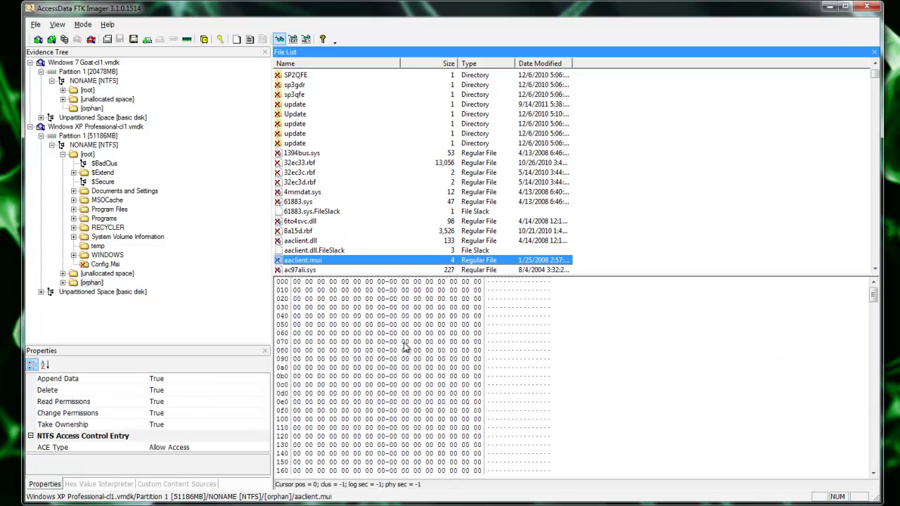
{"action": "key", "text": "Down"}
{"action": "key", "text": "Down"}
{"action": "key", "text": "Down"}
{"action": "key", "text": "Down"}
{"action": "key", "text": "Down"}
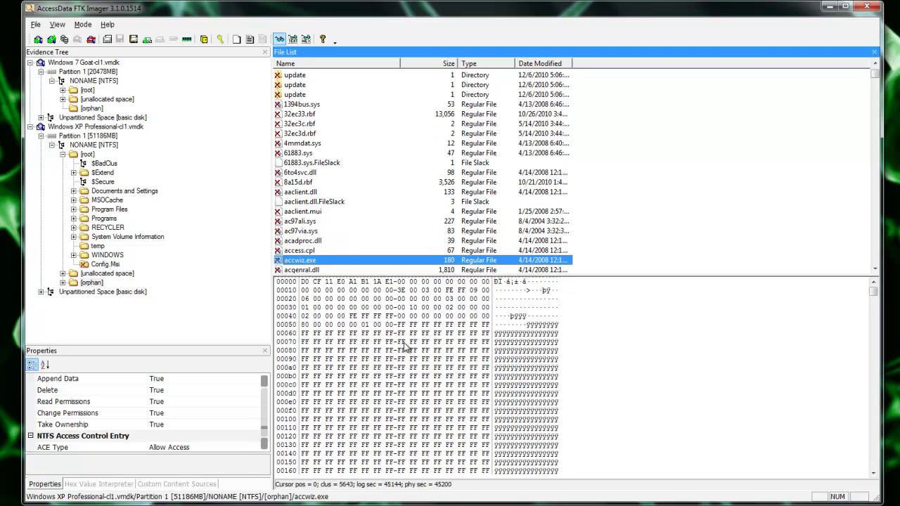
Examine the hex contents of accwiz.exe through to the end of the file, and return to the start of the orphan file list.
{"action": "scroll", "coordinate": [405, 345], "scroll_direction": "down", "scroll_amount": 10}
{"action": "scroll", "coordinate": [405, 346], "scroll_direction": "up", "scroll_amount": 10}
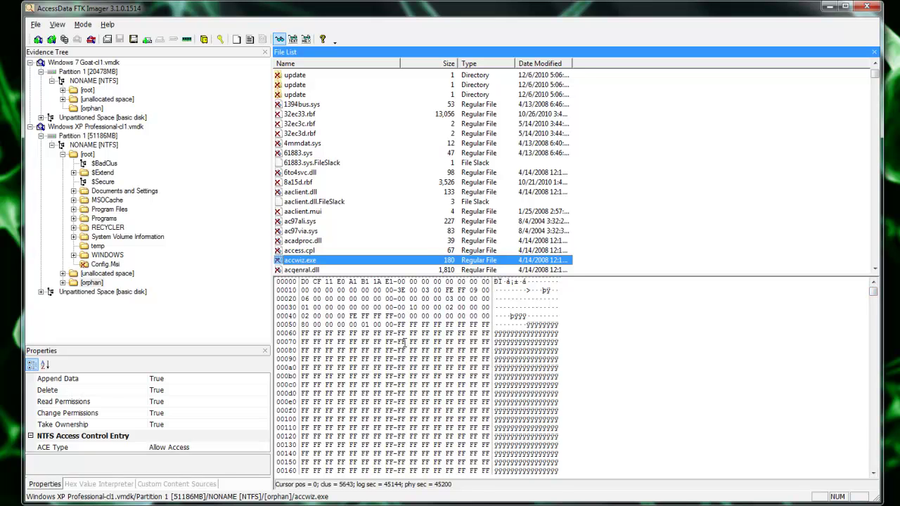
{"action": "scroll", "coordinate": [406, 346], "scroll_direction": "down", "scroll_amount": 14}
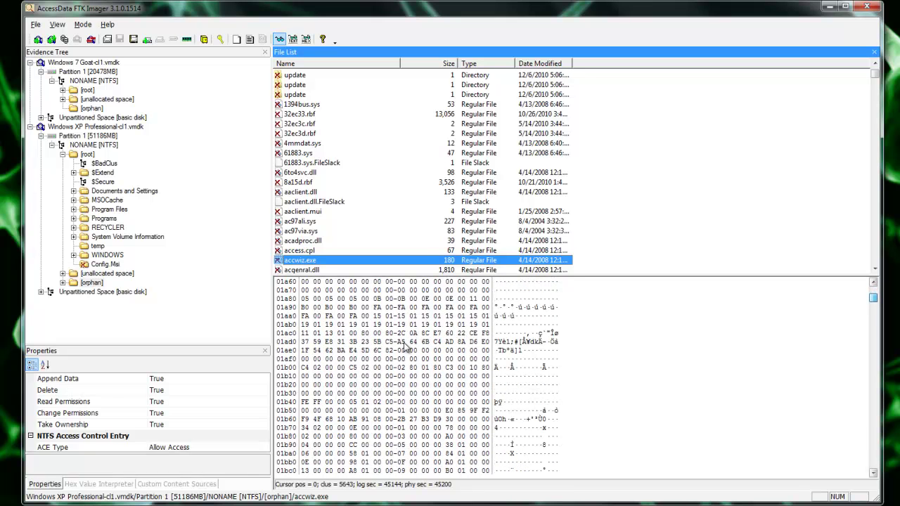
{"action": "scroll", "coordinate": [405, 346], "scroll_direction": "down", "scroll_amount": 3}
{"action": "scroll", "coordinate": [406, 346], "scroll_direction": "down", "scroll_amount": 11}
{"action": "scroll", "coordinate": [405, 346], "scroll_direction": "down", "scroll_amount": 6}
{"action": "scroll", "coordinate": [406, 346], "scroll_direction": "down", "scroll_amount": 20}
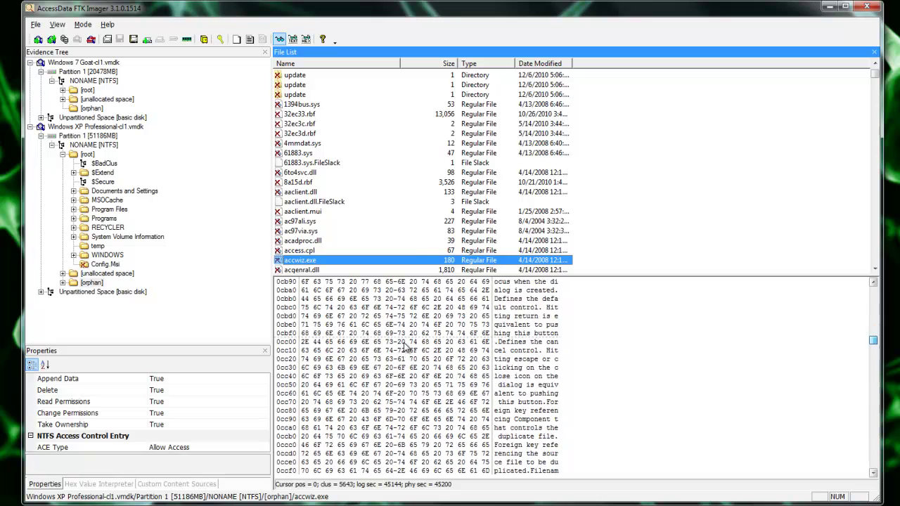
{"action": "scroll", "coordinate": [405, 346], "scroll_direction": "down", "scroll_amount": 20}
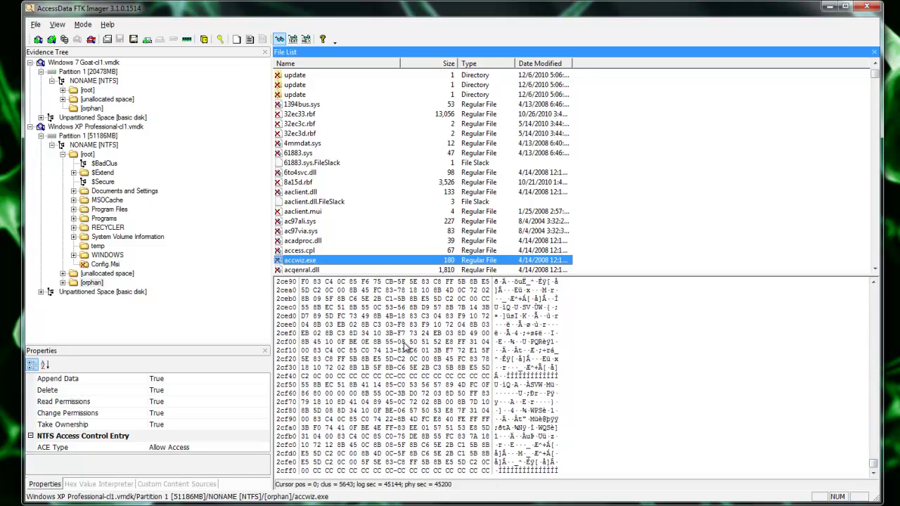
{"action": "scroll", "coordinate": [405, 346], "scroll_direction": "up", "scroll_amount": 10}
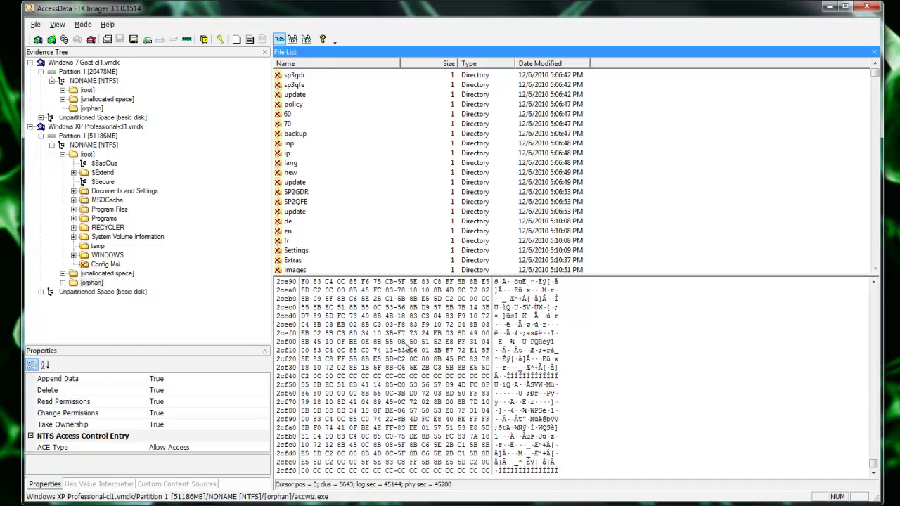
Sort the Windows XP disk's orphan file list by newest modification date and check the directories at its start.
{"action": "key", "text": "Home"}
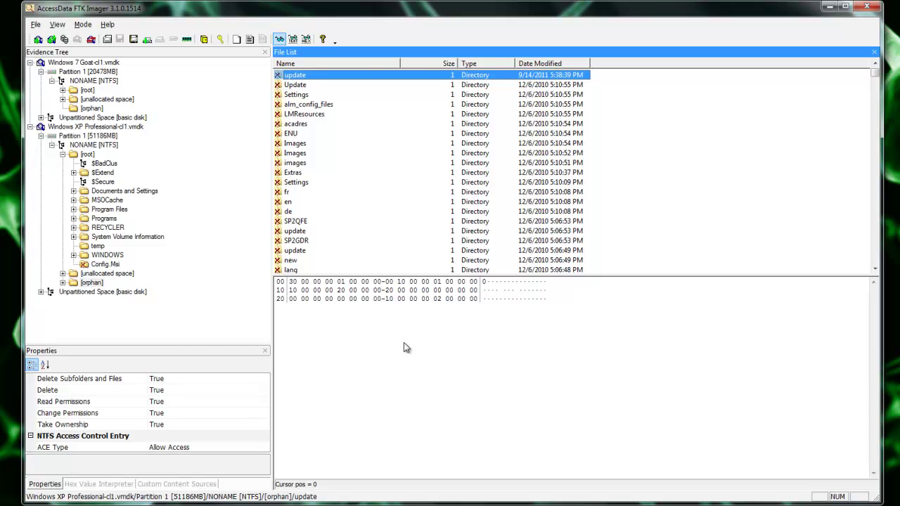
{"action": "key", "text": "Down"}
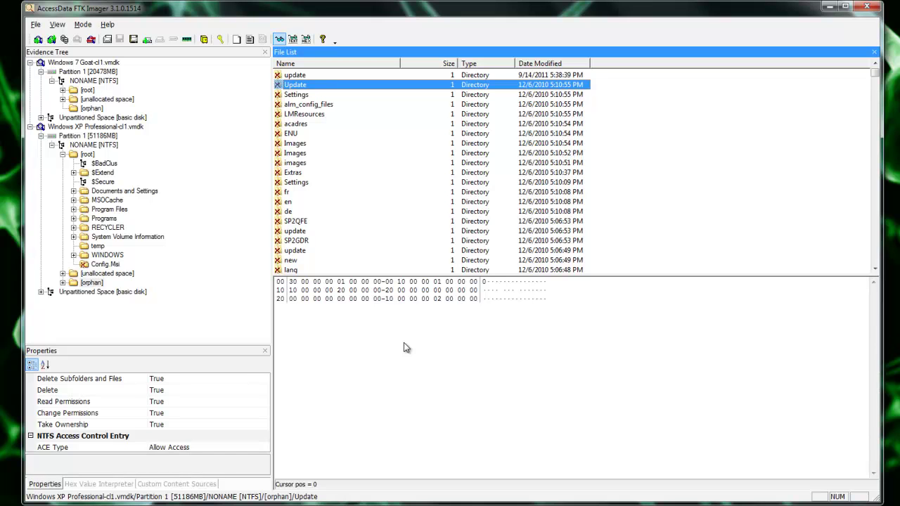
{"action": "scroll", "coordinate": [404, 348], "scroll_direction": "down", "scroll_amount": 20}
{"action": "scroll", "coordinate": [404, 347], "scroll_direction": "up", "scroll_amount": 20}
{"action": "key", "text": "Up"}
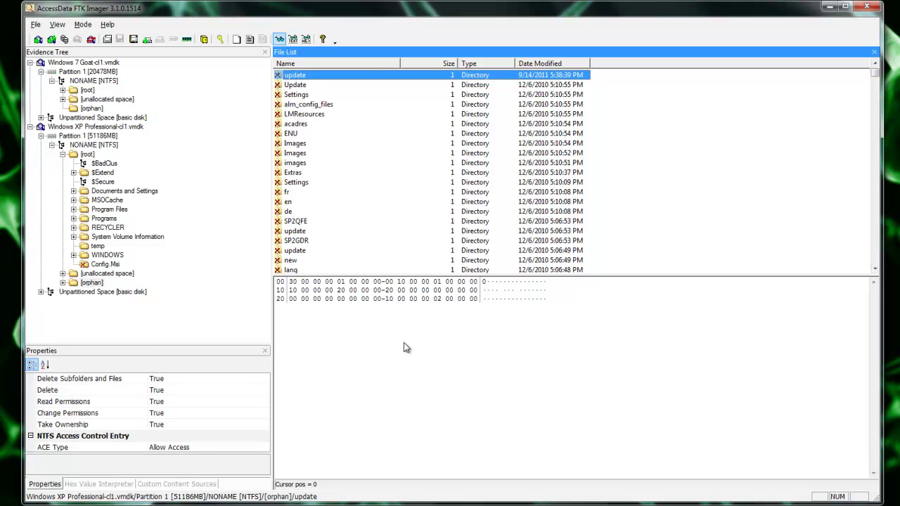
View the contents of the temp folder in the Windows XP partition's root.
{"action": "key", "text": "Tab"}
{"action": "key", "text": "Up"}
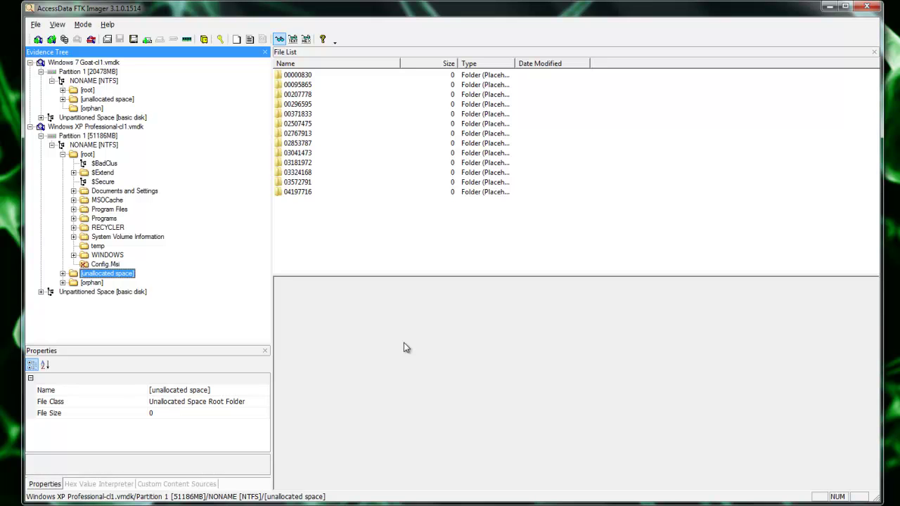
{"action": "key", "text": "Up"}
{"action": "key", "text": "Up"}
{"action": "key", "text": "Up"}
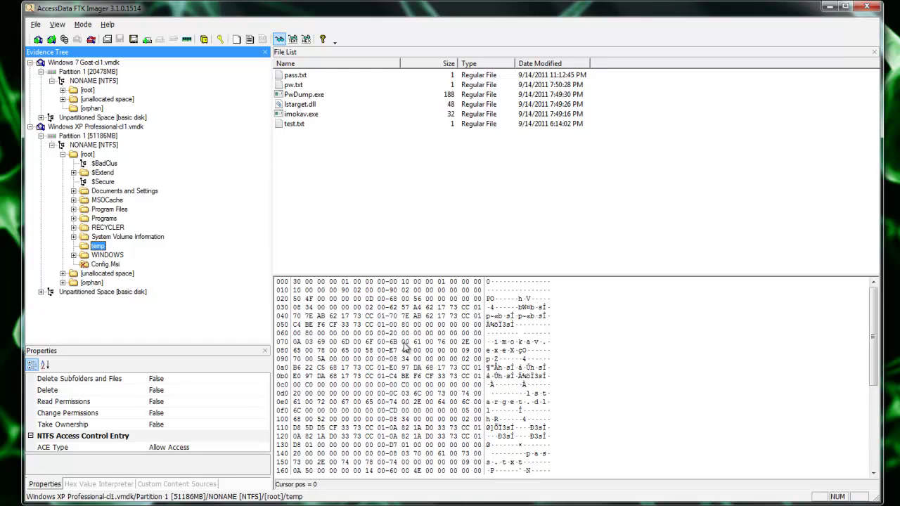
Open the file export for the temp folder, look through the available destination folders, and leave the folder selection.
{"action": "key", "text": "shift+F10"}
{"action": "key", "text": "Down"}
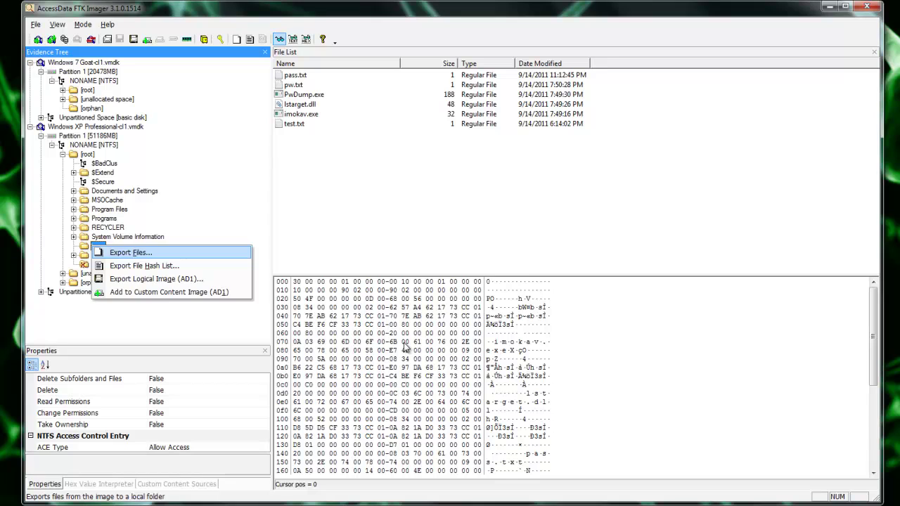
{"action": "key", "text": "Return"}
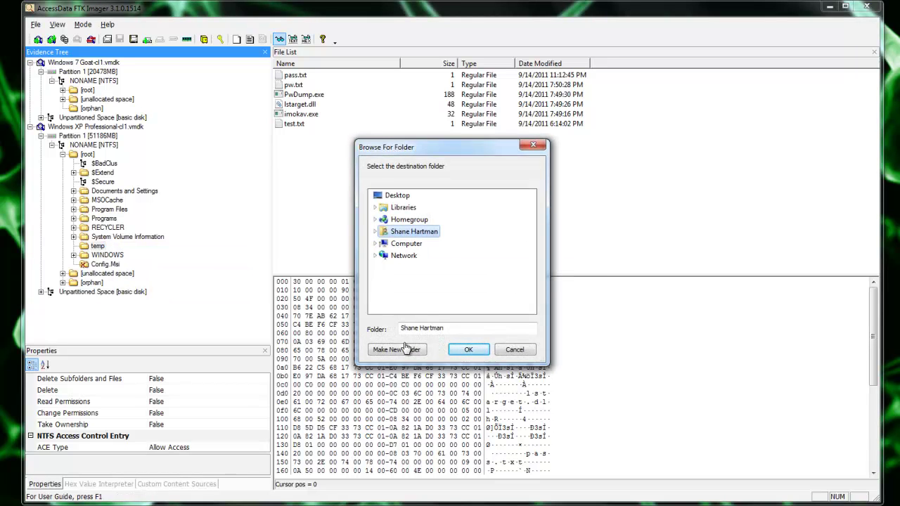
{"action": "scroll", "coordinate": [405, 347], "scroll_direction": "down", "scroll_amount": 4}
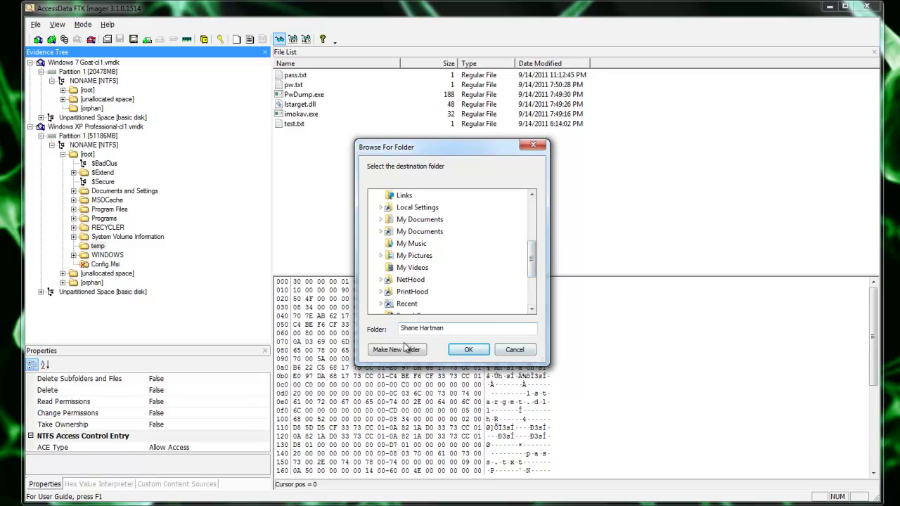
{"action": "key", "text": "Return"}
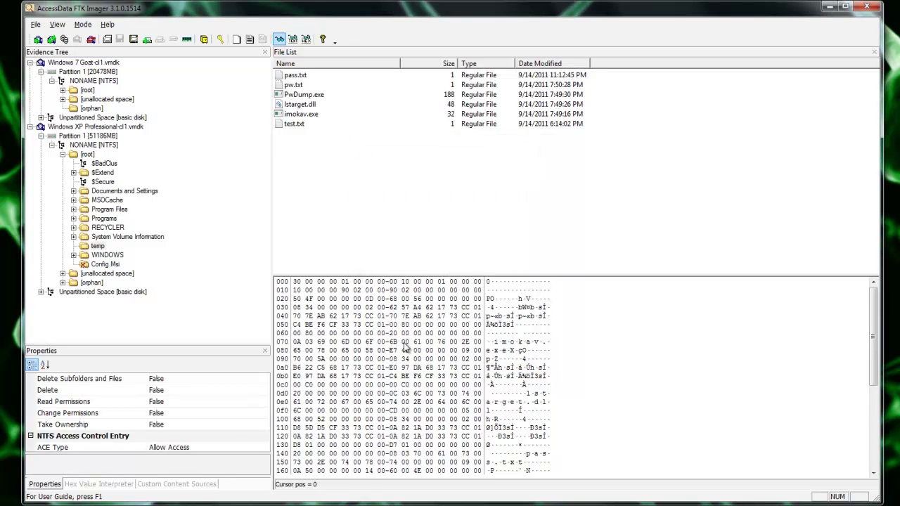
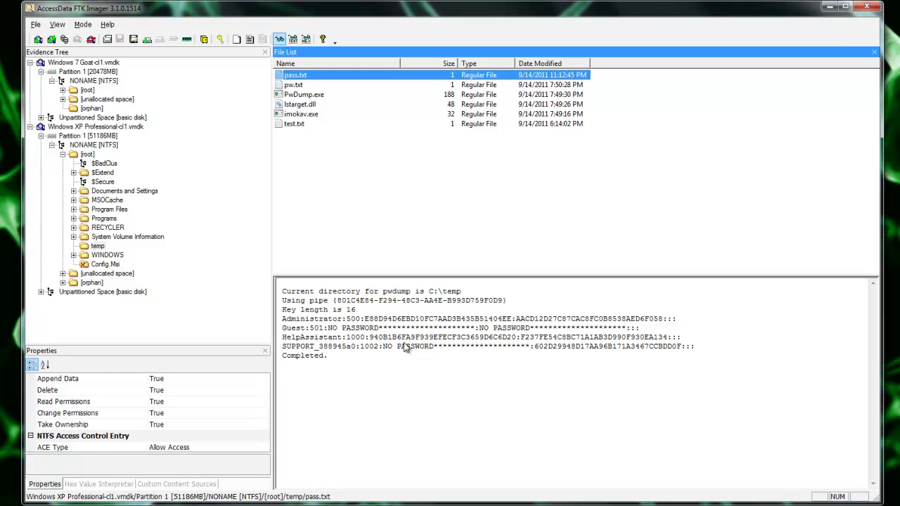
View pass.txt in the temp folder, open its file export to see the destination selection, and close it.
{"action": "key", "text": "Menu"}
{"action": "key", "text": "Down"}
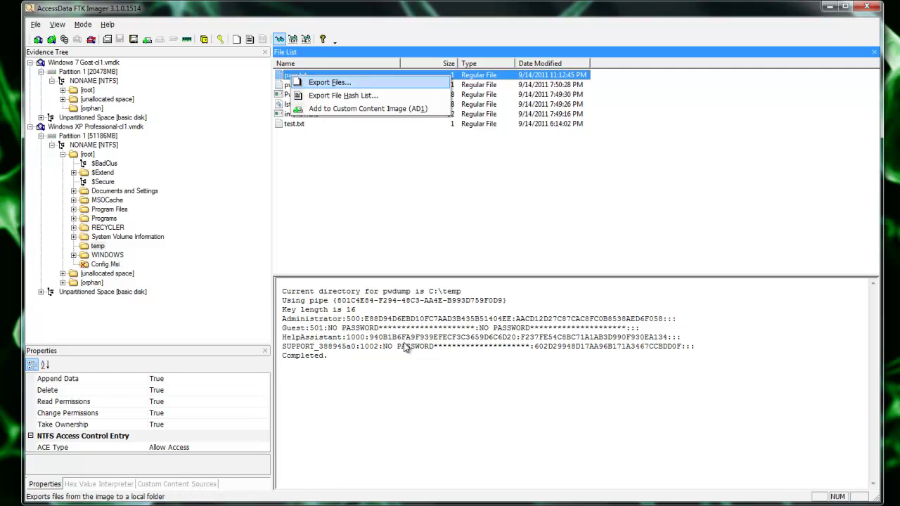
{"action": "key", "text": "Return"}
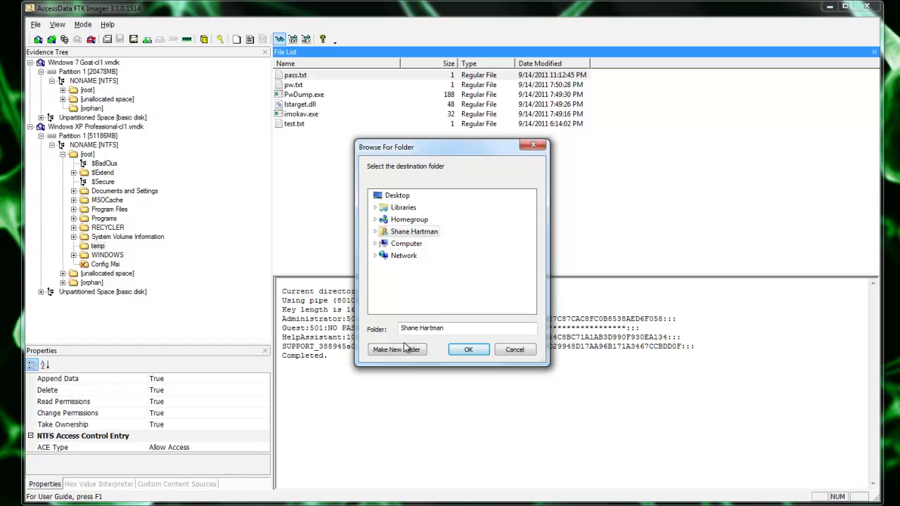
{"action": "key", "text": "Return"}
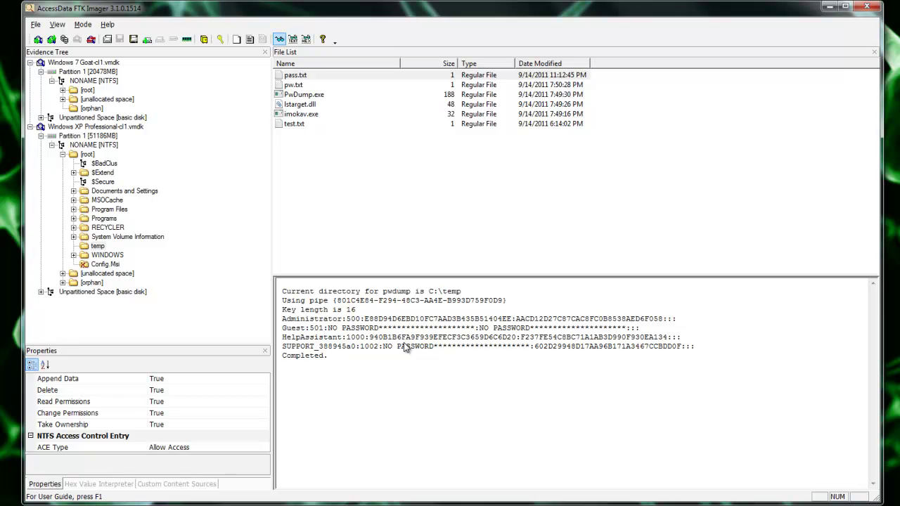
Collapse the Windows XP partition's root and go through its unallocated space, orphan and NTFS entries, ending at the expanded root.
{"action": "key", "text": "Left"}
{"action": "key", "text": "Left"}
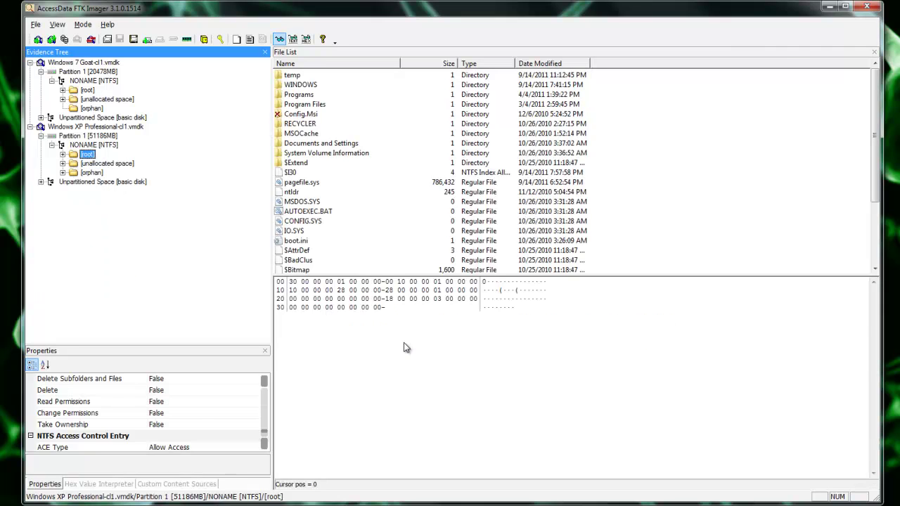
{"action": "key", "text": "Down"}
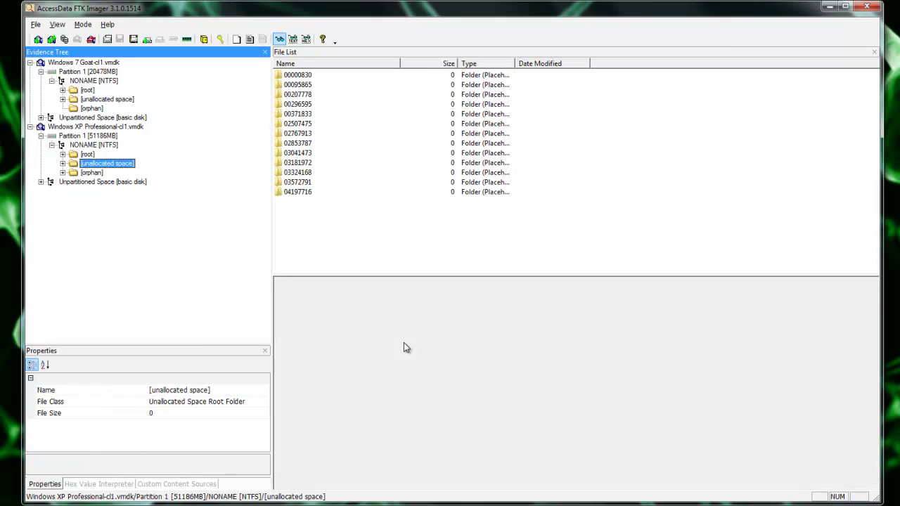
{"action": "key", "text": "Down"}
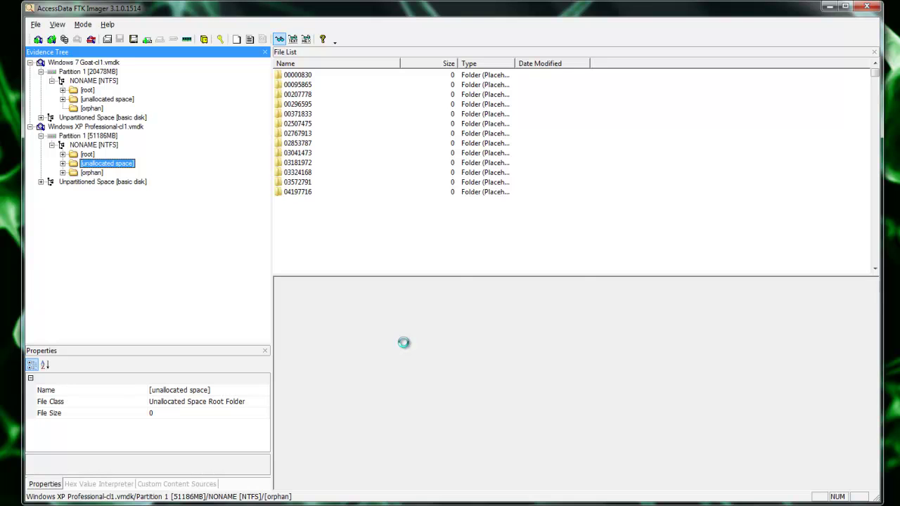
{"action": "key", "text": "Left"}
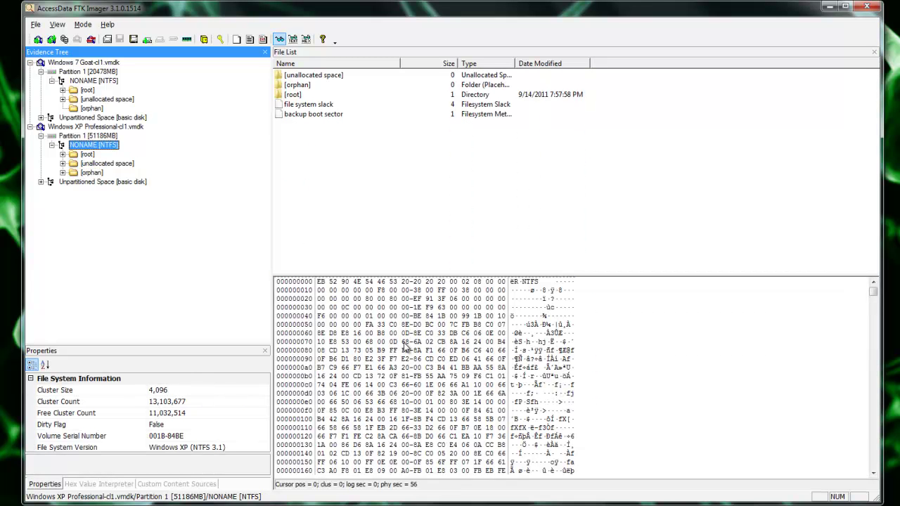
{"action": "key", "text": "Down"}
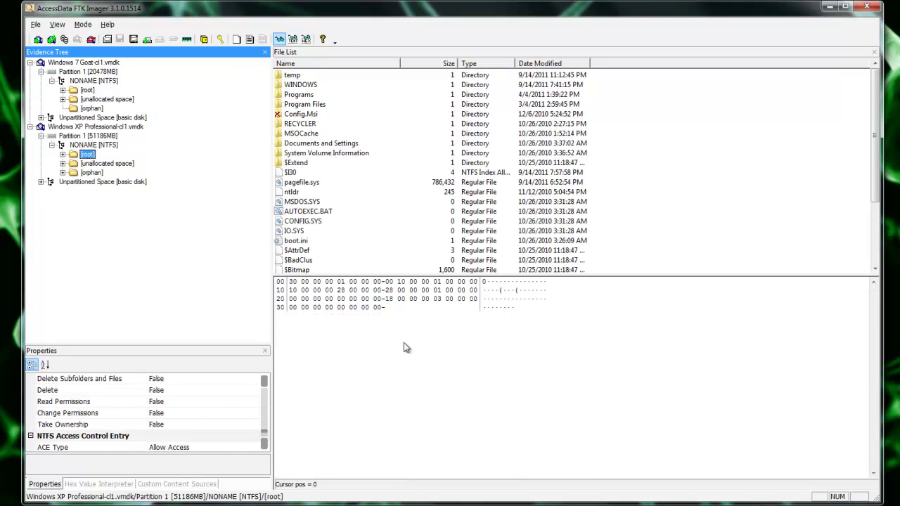
{"action": "key", "text": "Right"}
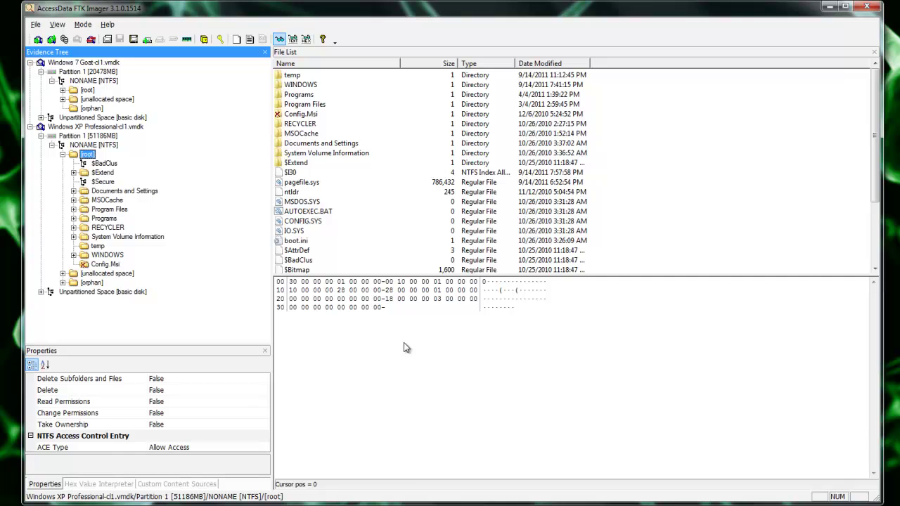
Collapse the Windows XP disk's evidence tree up to the image itself and expand it to show its partition.
{"action": "key", "text": "Left"}
{"action": "key", "text": "Left"}
{"action": "key", "text": "Left"}
{"action": "key", "text": "Left"}
{"action": "key", "text": "Left"}
{"action": "key", "text": "Left"}
{"action": "key", "text": "Left"}
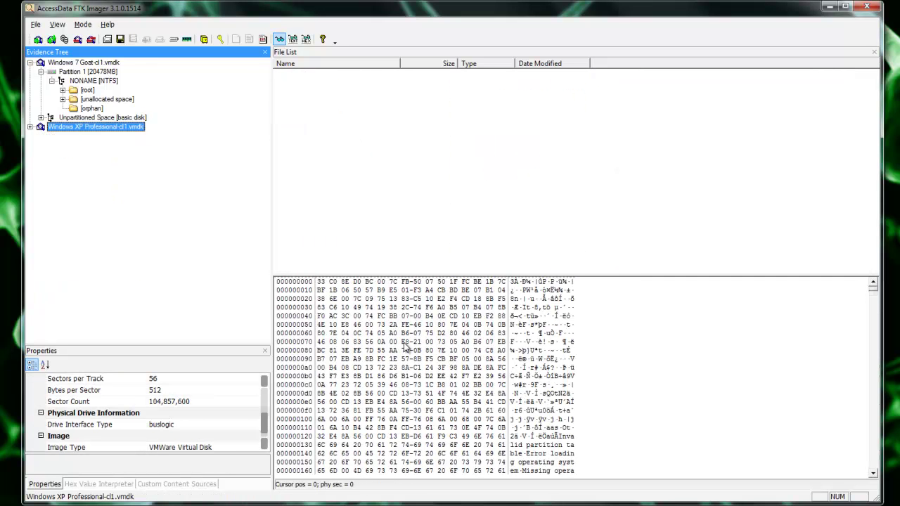
{"action": "key", "text": "Right"}
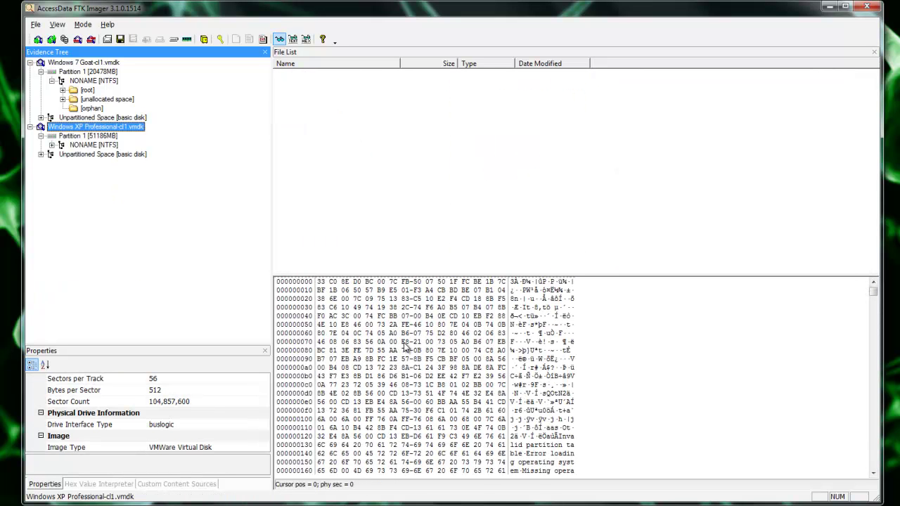
Review the verification, mounting, imaging, memory capture and export commands available for the Windows XP disk image.
{"action": "key", "text": "Menu"}
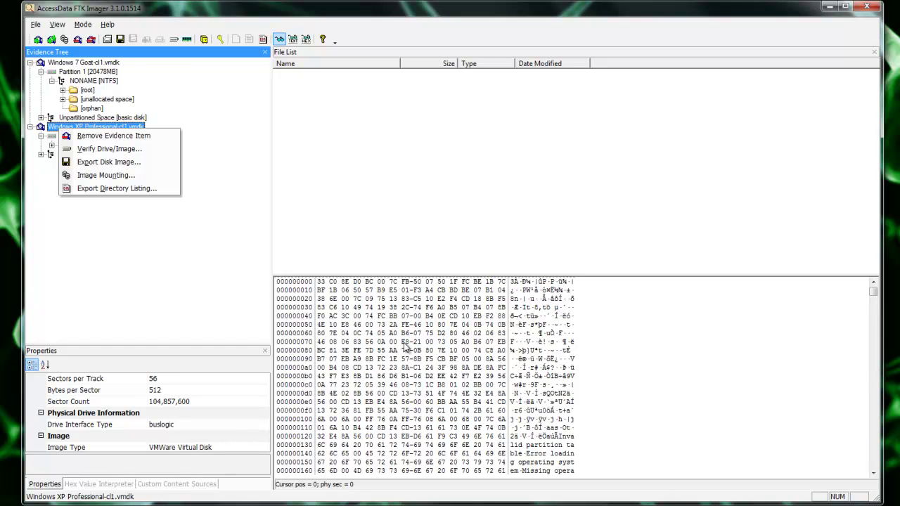
{"action": "key", "text": "Escape"}
{"action": "key", "text": "alt+f"}
{"action": "key", "text": "Down"}
{"action": "key", "text": "Down"}
{"action": "key", "text": "Up"}
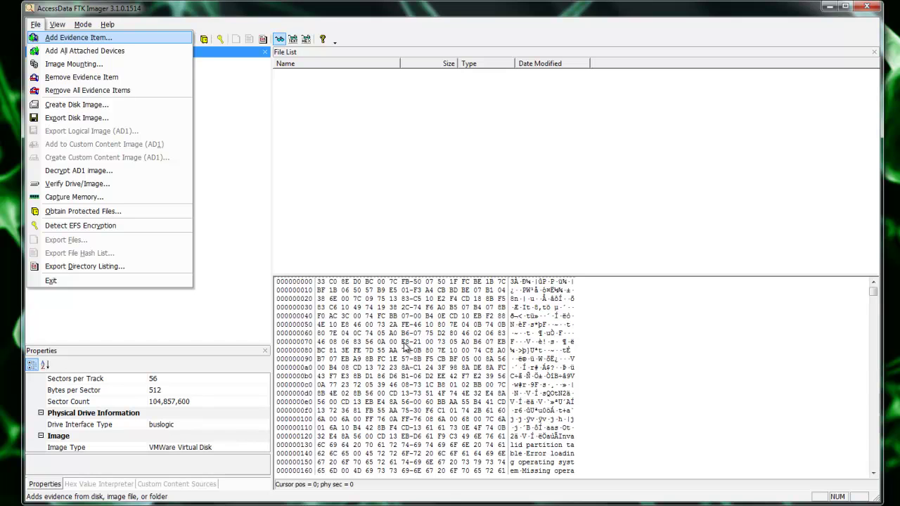
{"action": "key", "text": "Escape"}
{"action": "key", "text": "alt+f"}
{"action": "key", "text": "Down"}
{"action": "key", "text": "Down"}
{"action": "key", "text": "Down"}
{"action": "key", "text": "Down"}
{"action": "key", "text": "Down"}
{"action": "key", "text": "Down"}
{"action": "key", "text": "Down"}
{"action": "key", "text": "Down"}
{"action": "key", "text": "Down"}
{"action": "key", "text": "Down"}
{"action": "key", "text": "Down"}
{"action": "key", "text": "Up"}
{"action": "key", "text": "Up"}
{"action": "key", "text": "Up"}
{"action": "key", "text": "Up"}
{"action": "key", "text": "Up"}
{"action": "key", "text": "Up"}
{"action": "key", "text": "Up"}
{"action": "key", "text": "Up"}
{"action": "key", "text": "Up"}
Mount the Windows XP image as Physical & Logical on drive E: with the Block Device / Read Only method.
{"action": "key", "text": "Return"}
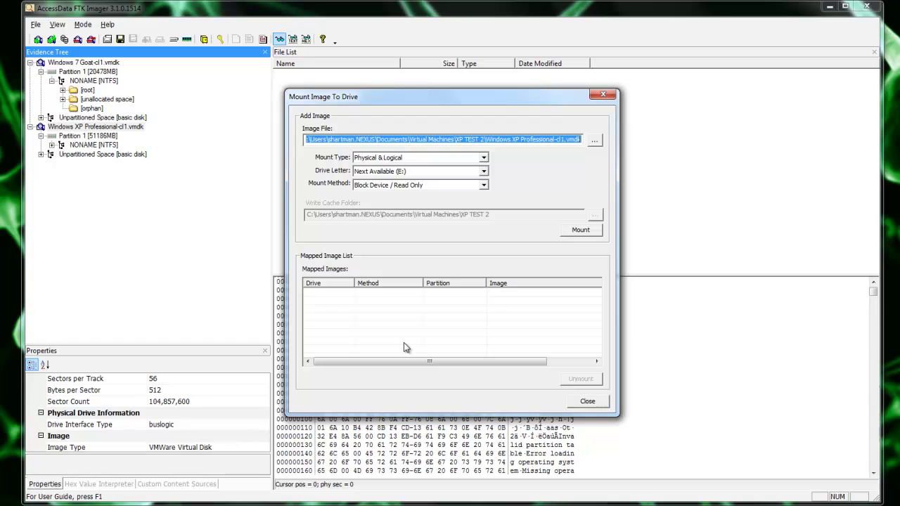
{"action": "key", "text": "alt+Down"}
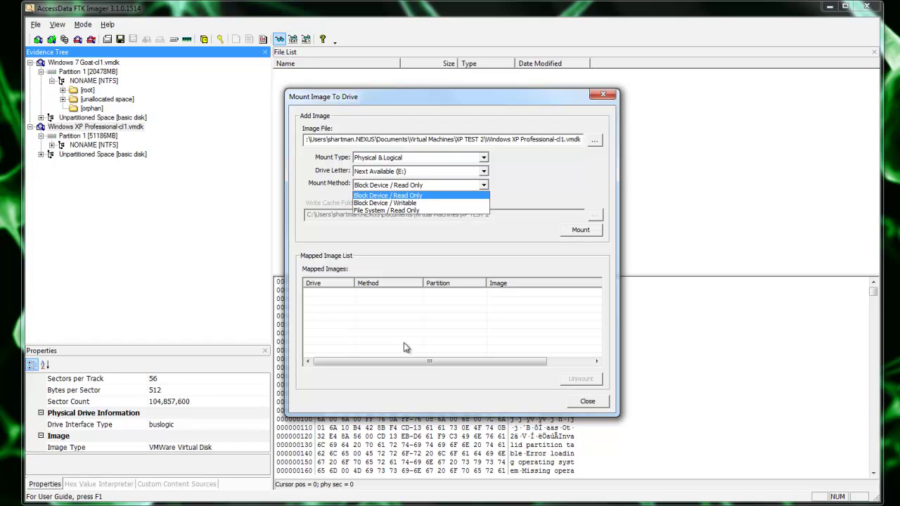
{"action": "key", "text": "Down"}
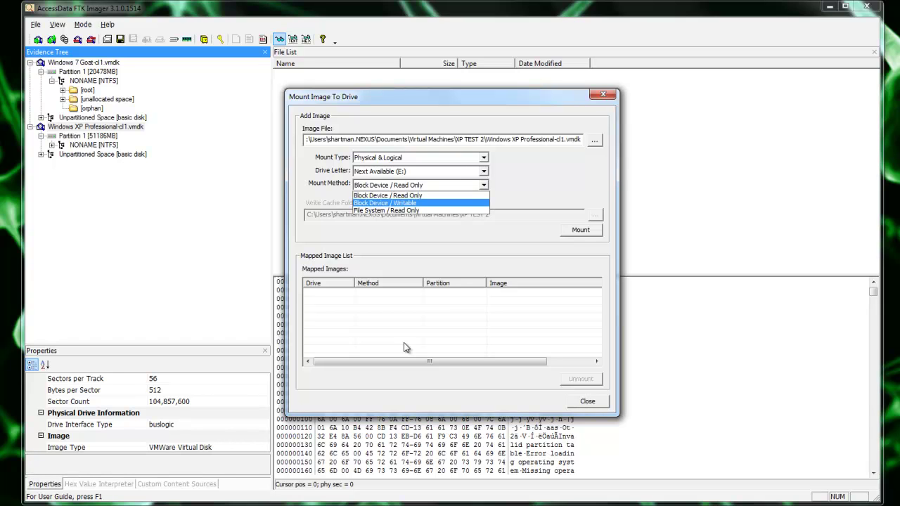
{"action": "key", "text": "Down"}
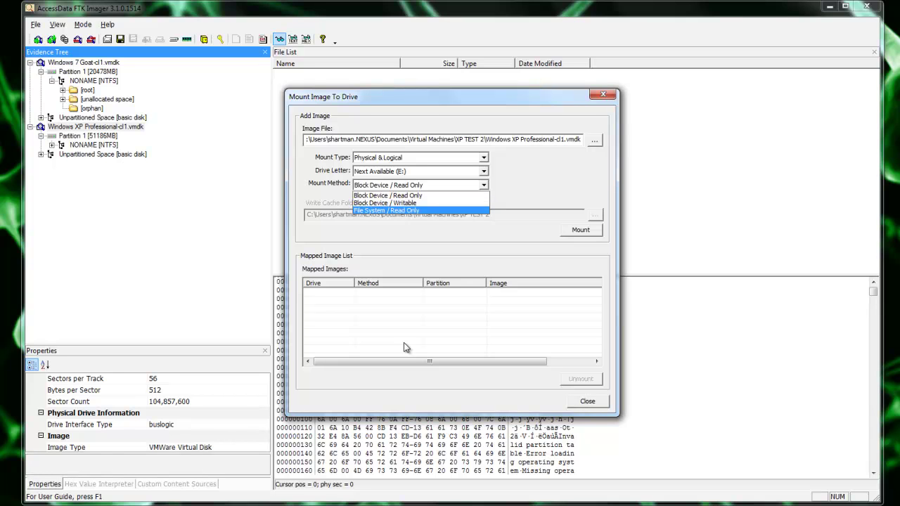
{"action": "key", "text": "Up"}
{"action": "key", "text": "Up"}
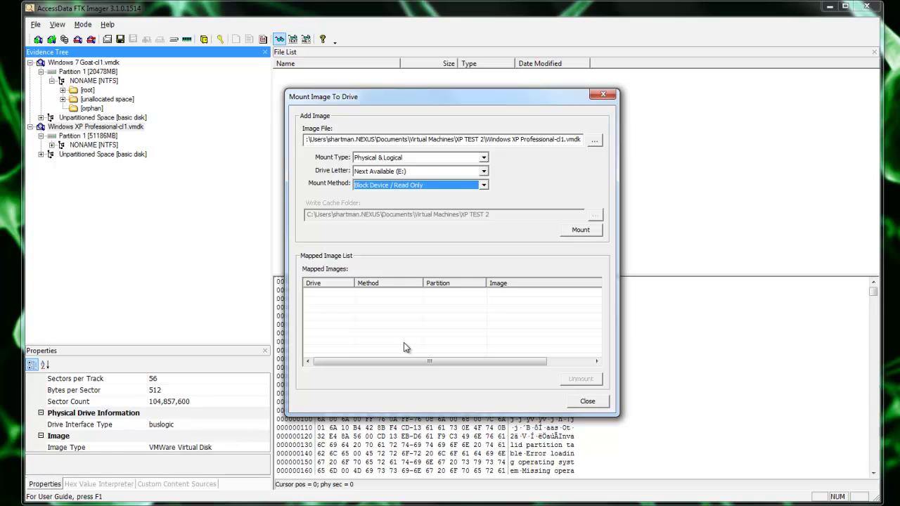
{"action": "key", "text": "Tab"}
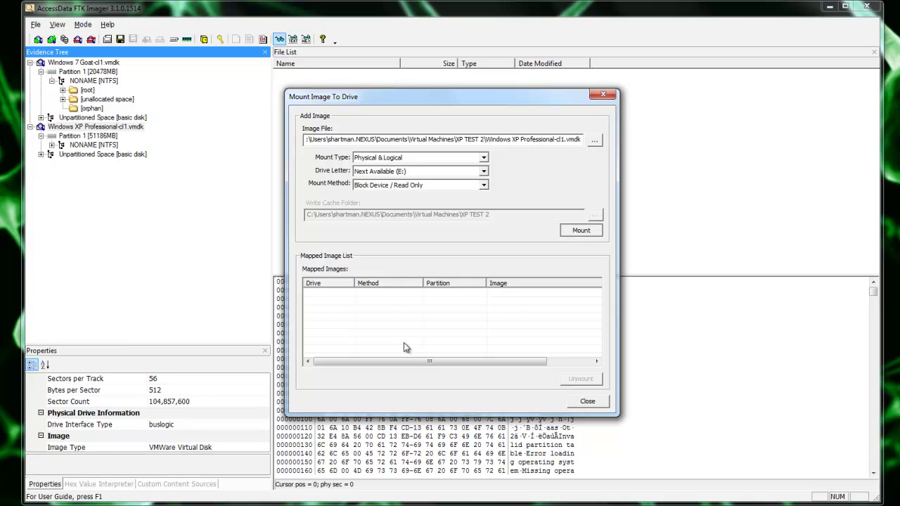
{"action": "key", "text": "Return"}
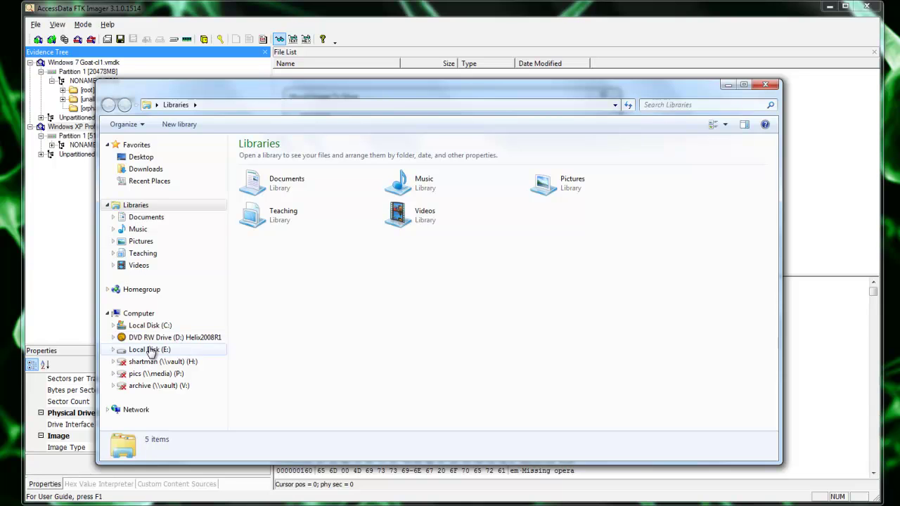
Open mounted drive E: in Windows Explorer and compare its folders with the Windows XP partition's expanded root in FTK Imager.
{"action": "left_click", "coordinate": [151, 352]}
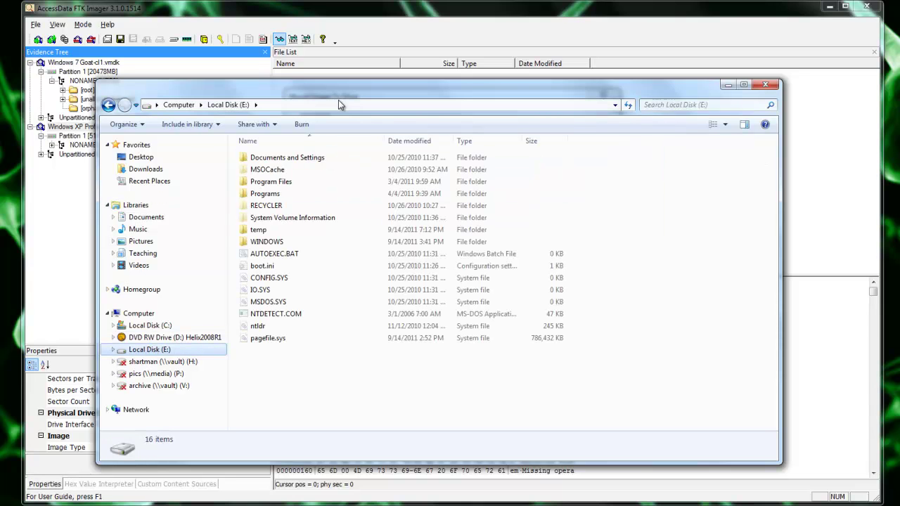
{"action": "left_click_drag", "start_coordinate": [122, 94], "coordinate": [241, 116]}
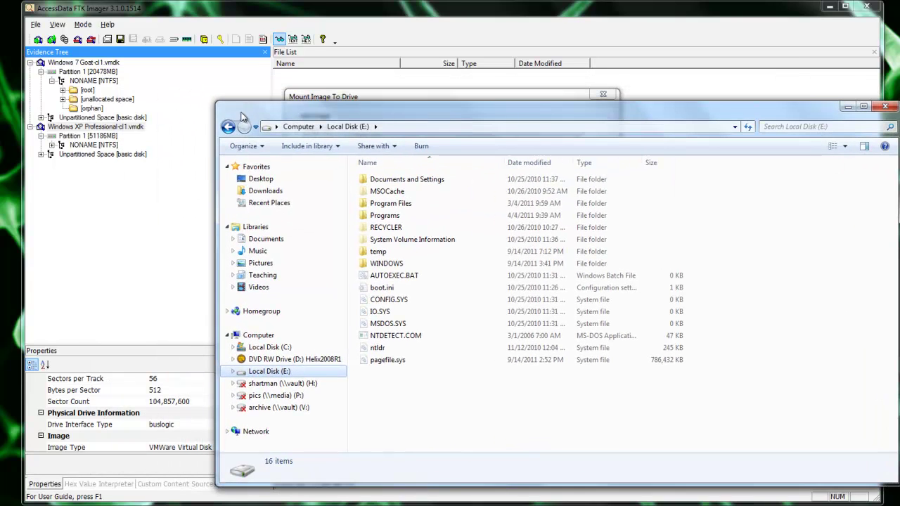
{"action": "left_click", "coordinate": [53, 148]}
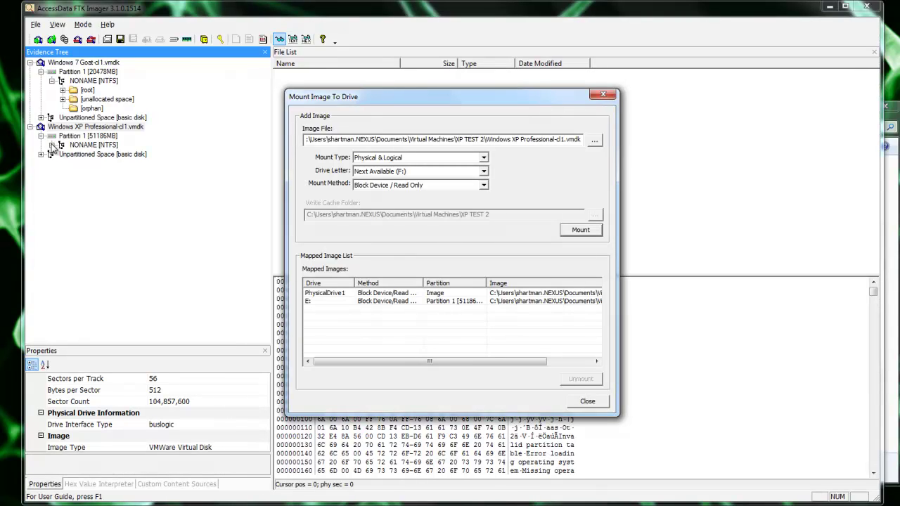
{"action": "key", "text": "Escape"}
{"action": "left_click", "coordinate": [52, 145]}
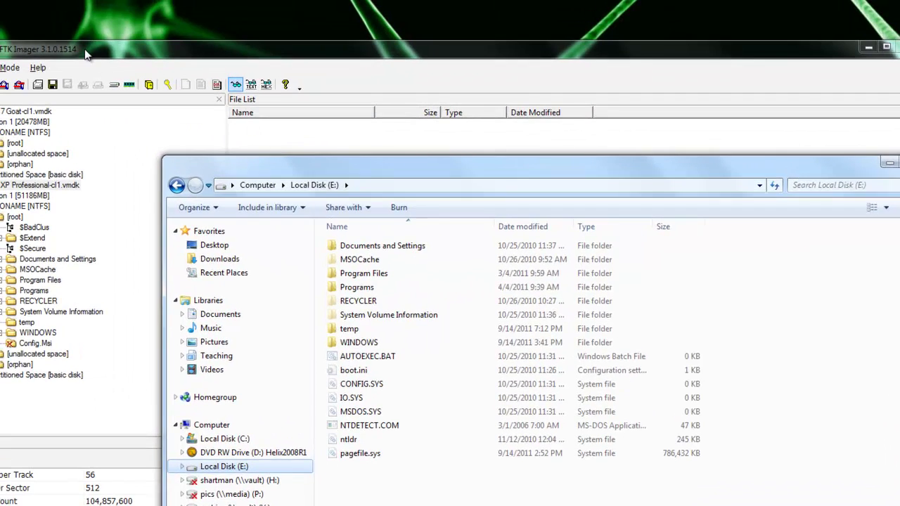
{"action": "left_click", "coordinate": [86, 53]}
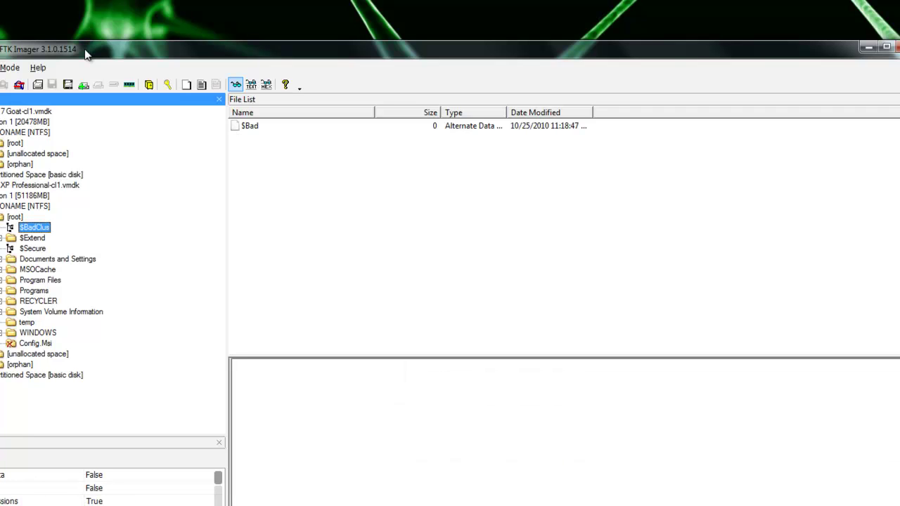
Inspect the contents of the $BadClus, $Secure and $Extend metadata entries under the Windows XP partition's root, including the $SII stream.
{"action": "key", "text": "Down"}
{"action": "key", "text": "Down"}
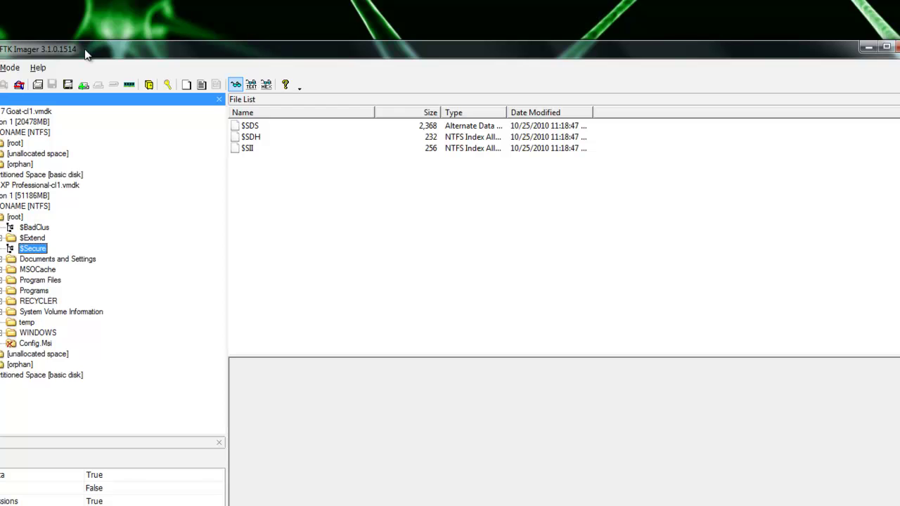
{"action": "key", "text": "Tab"}
{"action": "key", "text": "Down"}
{"action": "key", "text": "Down"}
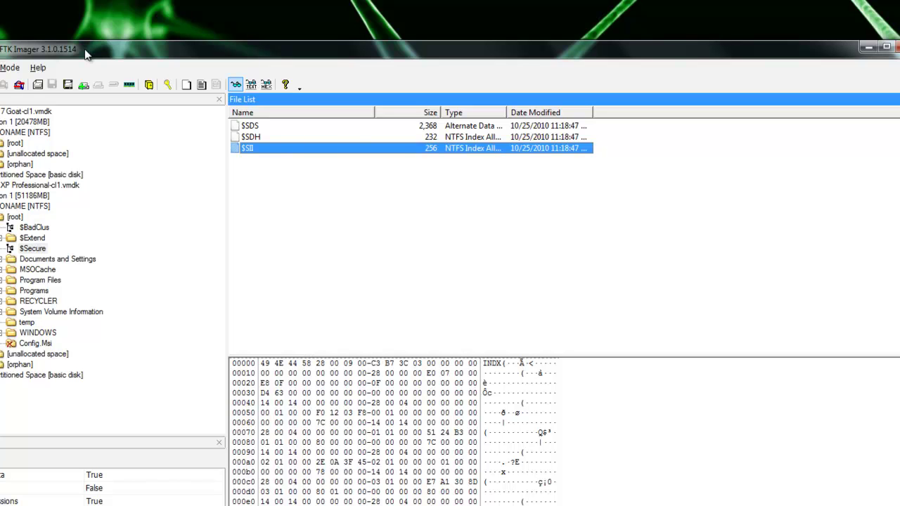
{"action": "key", "text": "shift+Tab"}
{"action": "key", "text": "Up"}
{"action": "key", "text": "Up"}
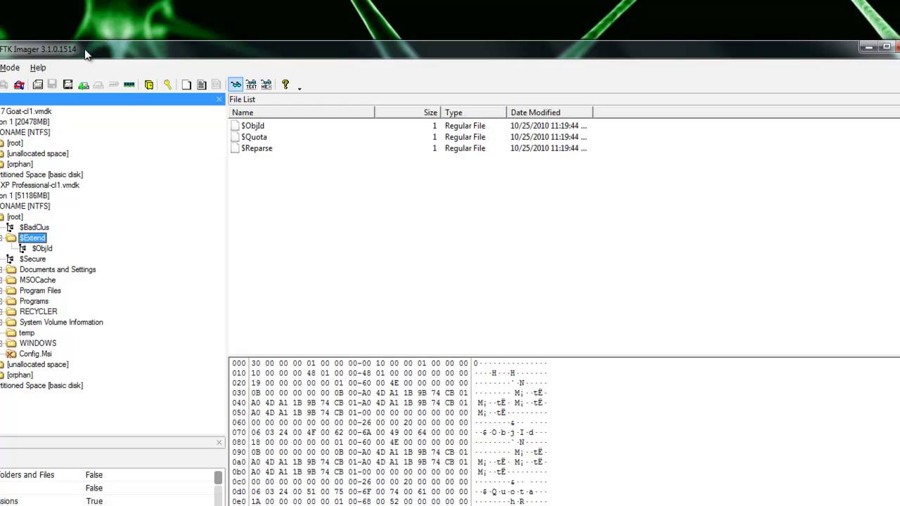
{"action": "key", "text": "Left"}
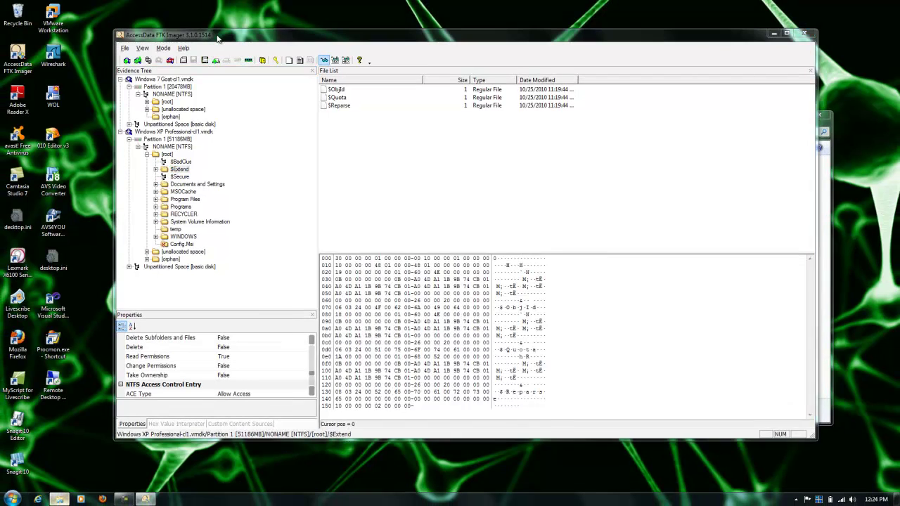
Switch to Windows Explorer, browse mounted drive E: to Programs\rootkit_analysis and select mbr.exe.
{"action": "left_click", "coordinate": [59, 499]}
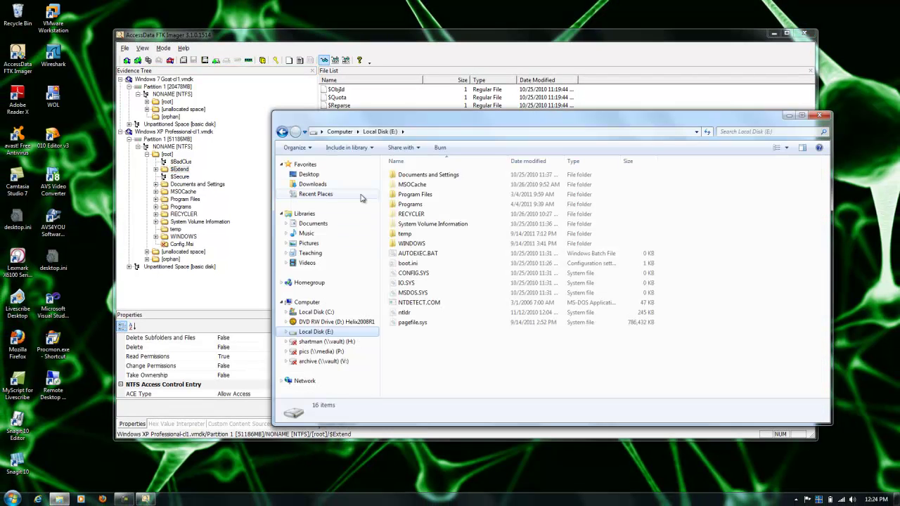
{"action": "left_click", "coordinate": [399, 175]}
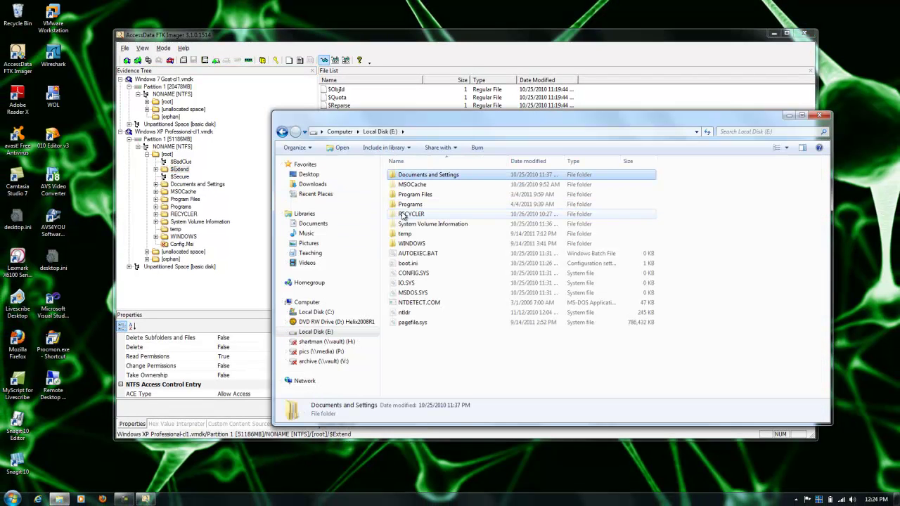
{"action": "double_click", "coordinate": [404, 203]}
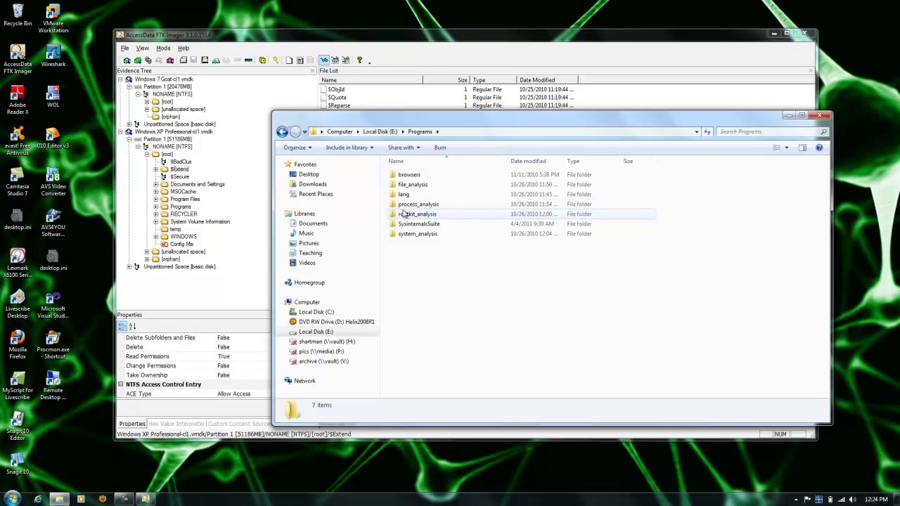
{"action": "double_click", "coordinate": [409, 214]}
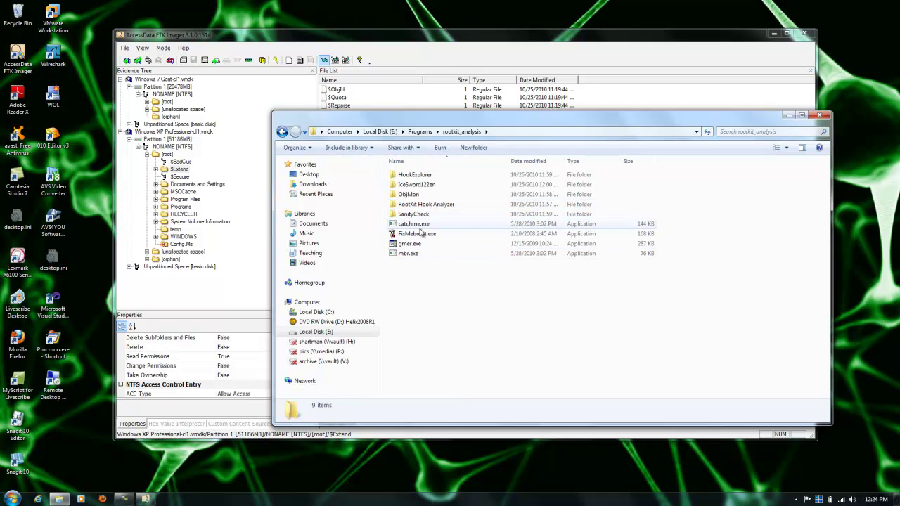
{"action": "left_click", "coordinate": [405, 256]}
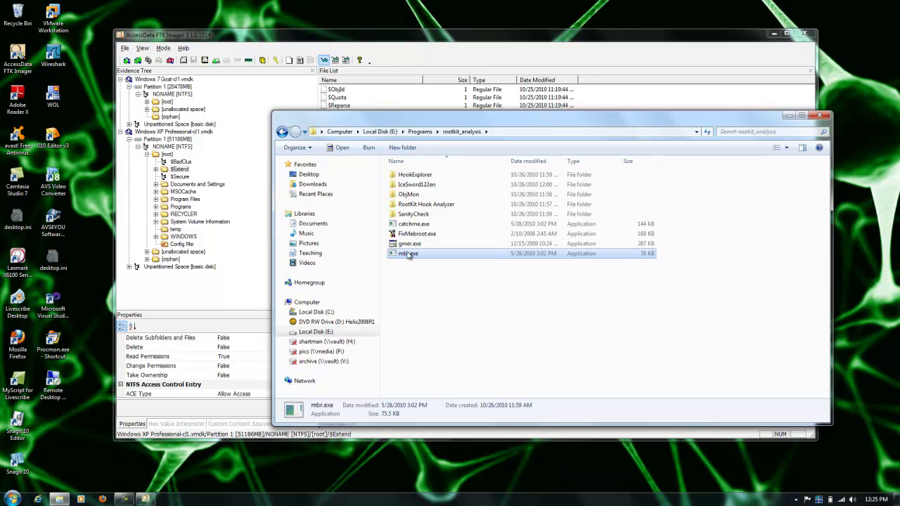
Return to the root of drive E:, check the drive's available commands such as Scan E:, and close the Explorer window.
{"action": "left_click", "coordinate": [316, 331]}
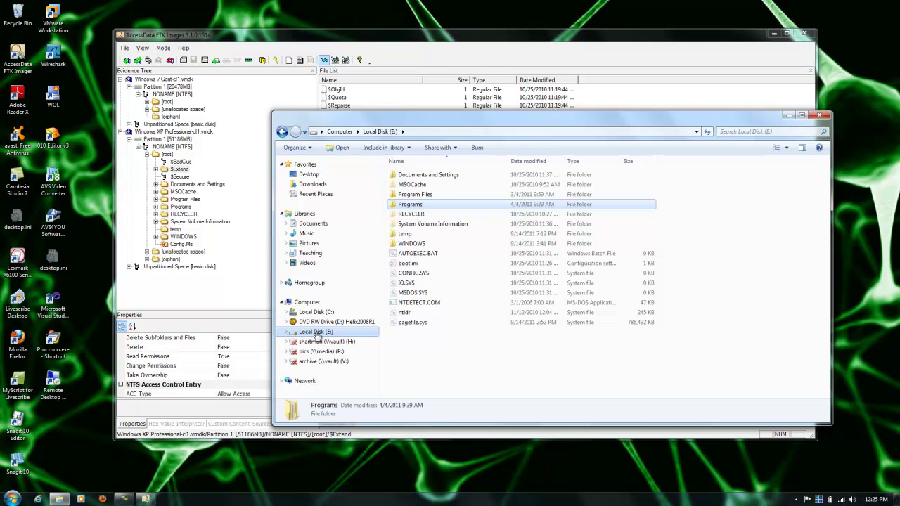
{"action": "right_click", "coordinate": [316, 334]}
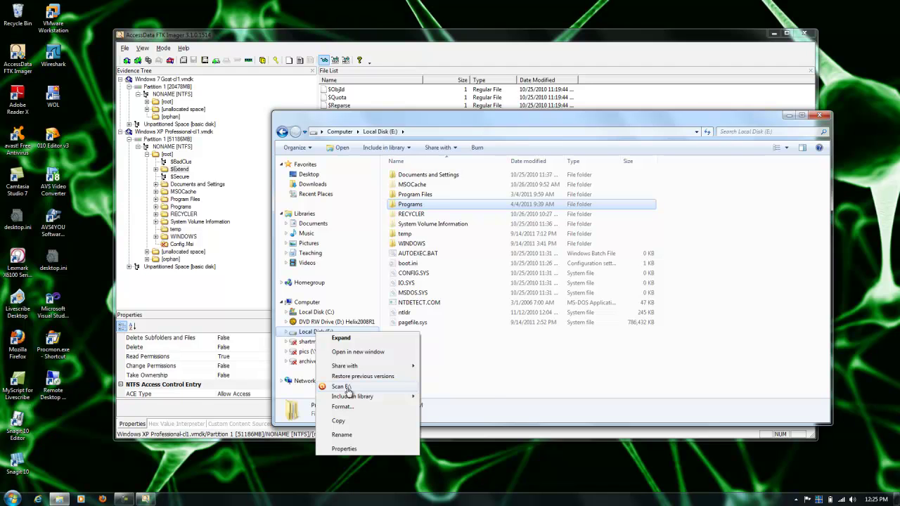
{"action": "left_click", "coordinate": [120, 181]}
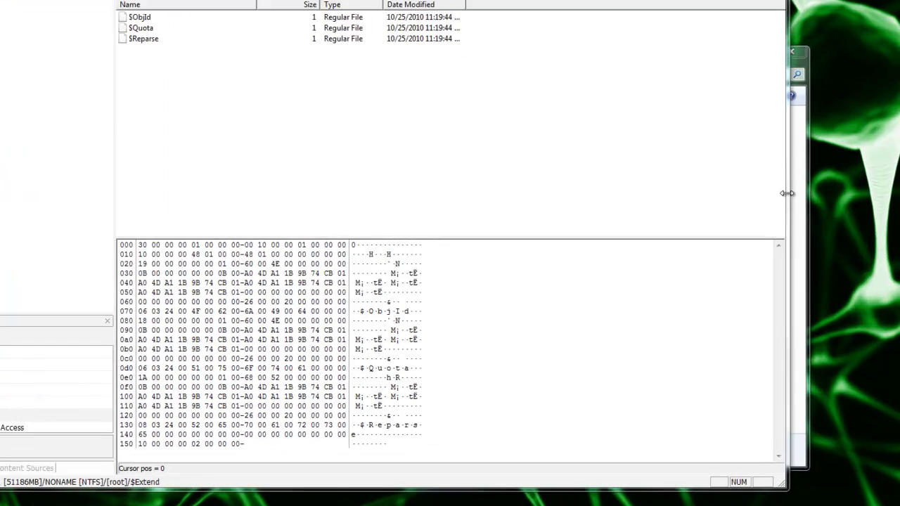
{"action": "left_click", "coordinate": [802, 192]}
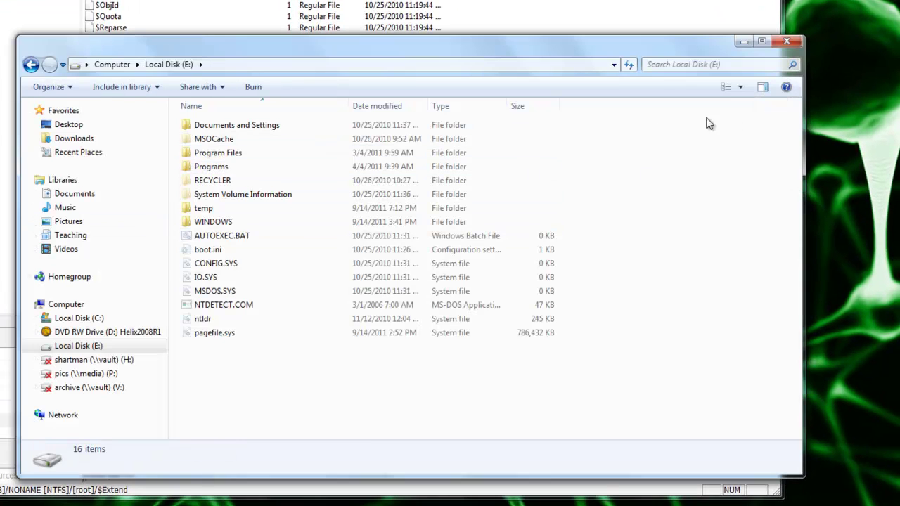
{"action": "left_click", "coordinate": [786, 42]}
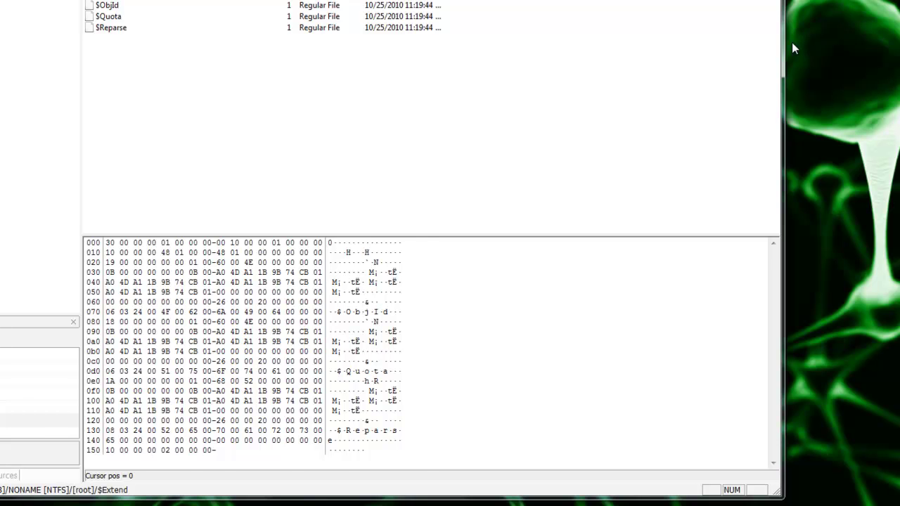
Cancel the directory listing export without saving a file and stop the verification of the Windows 7 image.
{"action": "key", "text": "Home"}
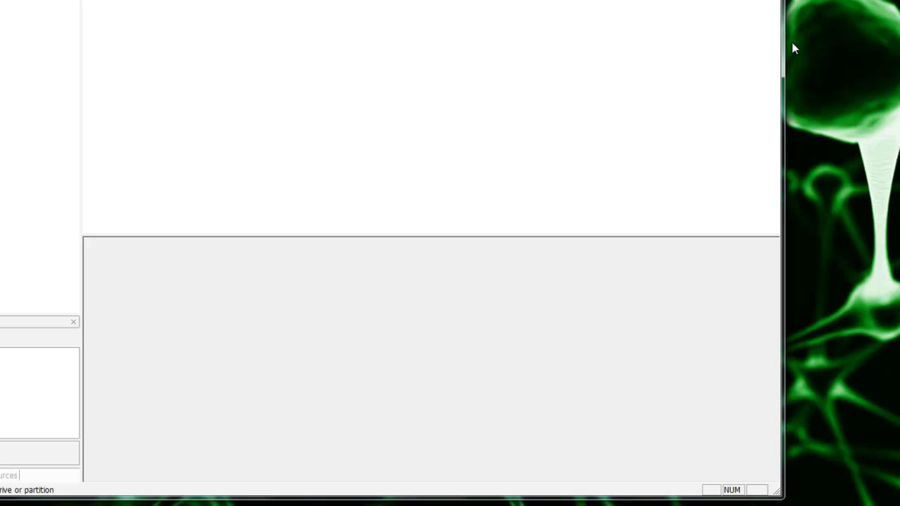
{"action": "key", "text": "Return"}
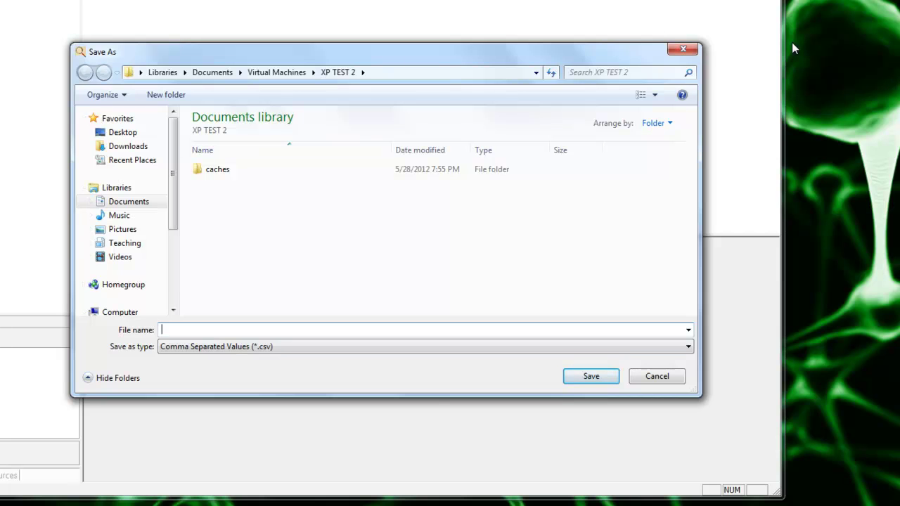
{"action": "key", "text": "Escape"}
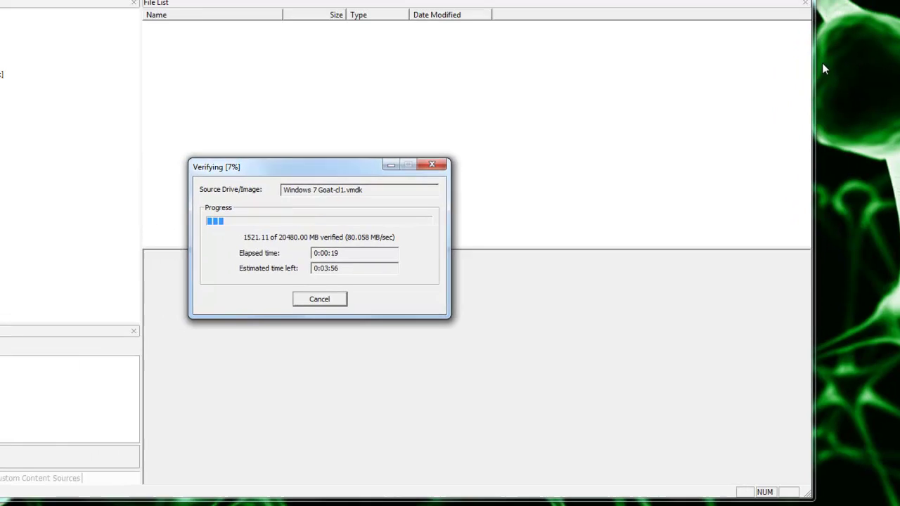
{"action": "key", "text": "Escape"}
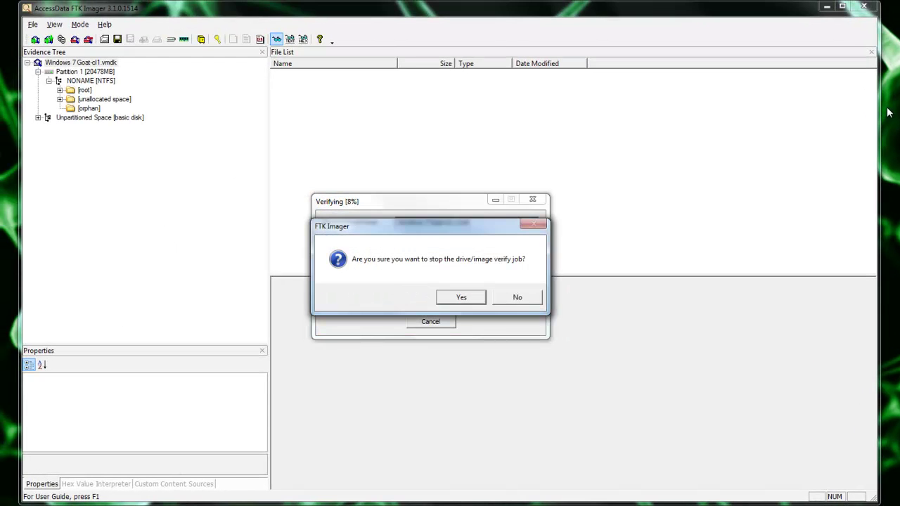
{"action": "key", "text": "Return"}
Examine the Obtain Protected Files options for password recovery and registry files, and close the dialog without obtaining anything.
{"action": "key", "text": "alt+f"}
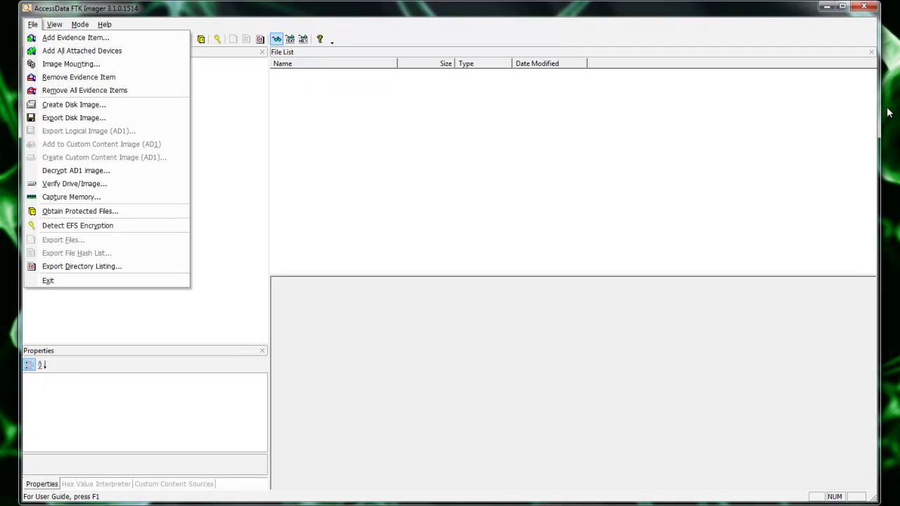
{"action": "key", "text": "Down"}
{"action": "key", "text": "Down"}
{"action": "key", "text": "Down"}
{"action": "key", "text": "Down"}
{"action": "key", "text": "Down"}
{"action": "key", "text": "Down"}
{"action": "key", "text": "Down"}
{"action": "key", "text": "Down"}
{"action": "key", "text": "Down"}
{"action": "key", "text": "Down"}
{"action": "key", "text": "Down"}
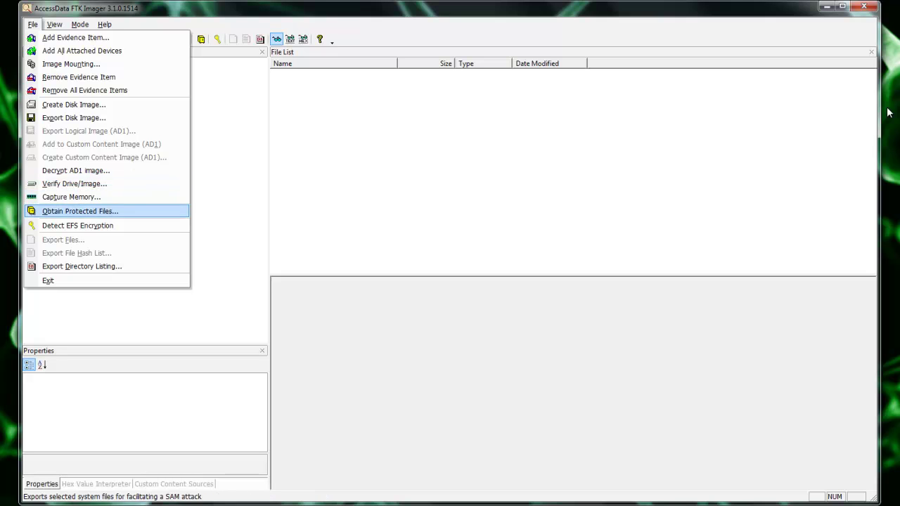
{"action": "key", "text": "Down"}
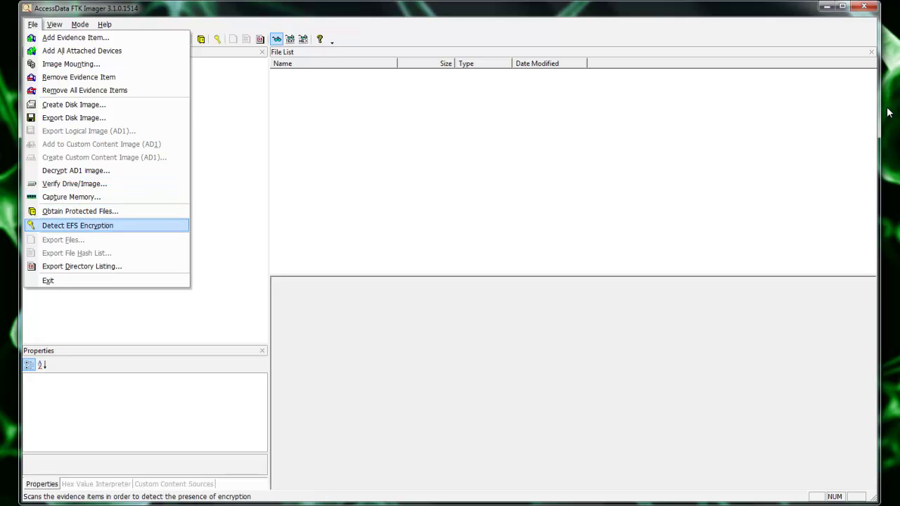
{"action": "key", "text": "Up"}
{"action": "key", "text": "Return"}
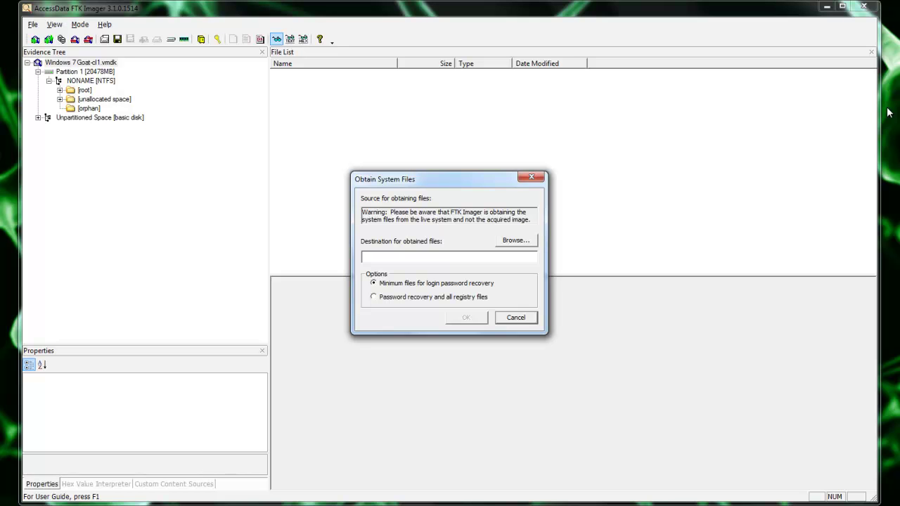
{"action": "key", "text": "Escape"}
Examine the CSV save dialog of Export Directory Listing for the Windows 7 image and cancel it.
{"action": "key", "text": "alt"}
{"action": "key", "text": "f"}
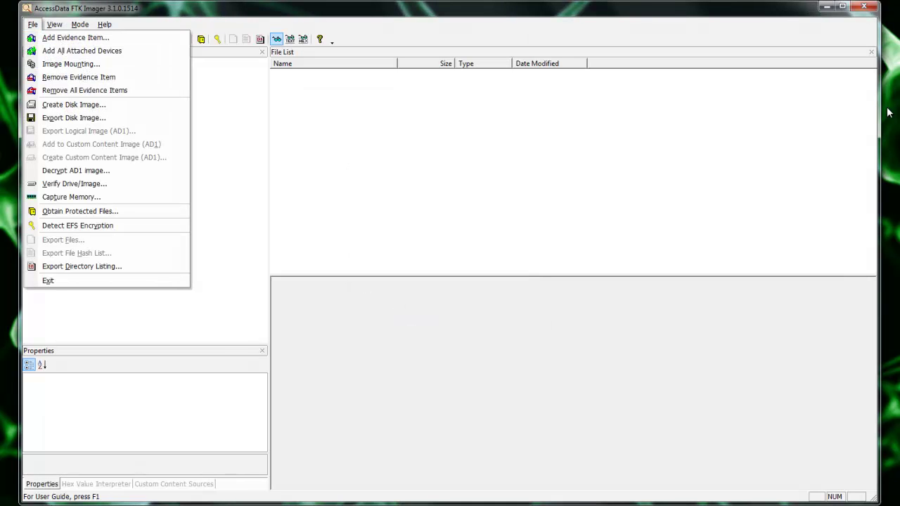
{"action": "key", "text": "Down"}
{"action": "key", "text": "Down"}
{"action": "key", "text": "Down"}
{"action": "key", "text": "Down"}
{"action": "key", "text": "Down"}
{"action": "key", "text": "Down"}
{"action": "key", "text": "Down"}
{"action": "key", "text": "Down"}
{"action": "key", "text": "Down"}
{"action": "key", "text": "Down"}
{"action": "key", "text": "Down"}
{"action": "key", "text": "Down"}
{"action": "key", "text": "Down"}
{"action": "key", "text": "Down"}
{"action": "key", "text": "Down"}
{"action": "key", "text": "Down"}
{"action": "key", "text": "Down"}
{"action": "key", "text": "Down"}
{"action": "key", "text": "Down"}
{"action": "key", "text": "Up"}
{"action": "key", "text": "Return"}
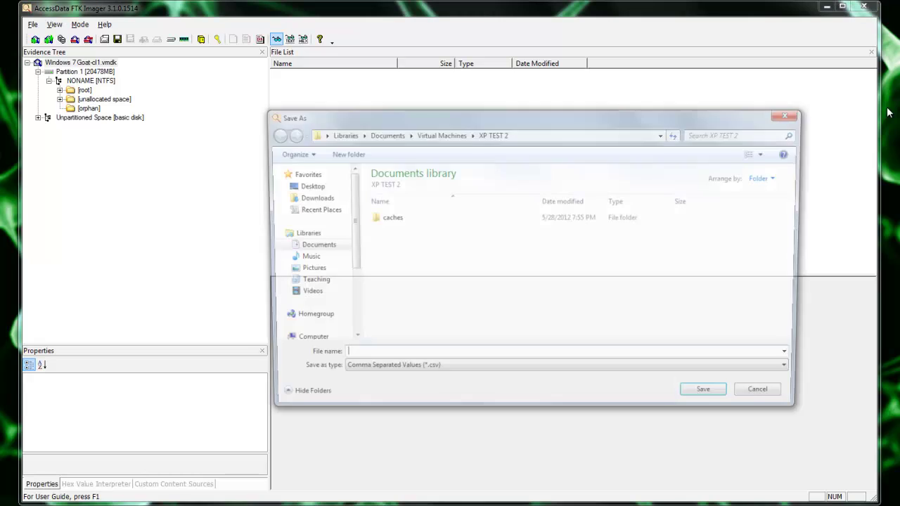
{"action": "key", "text": "Escape"}
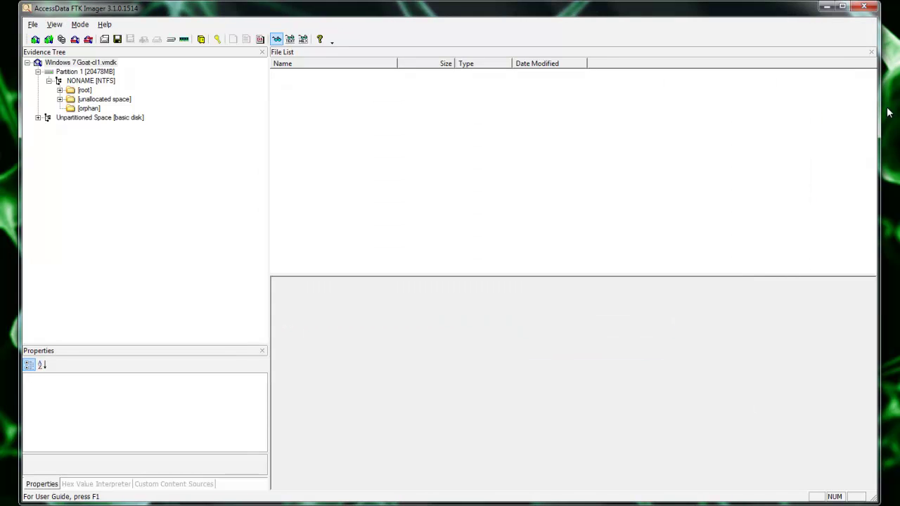
Review the evidence item, image mounting and removal commands available for the Windows 7 image.
{"action": "key", "text": "alt"}
{"action": "key", "text": "f"}
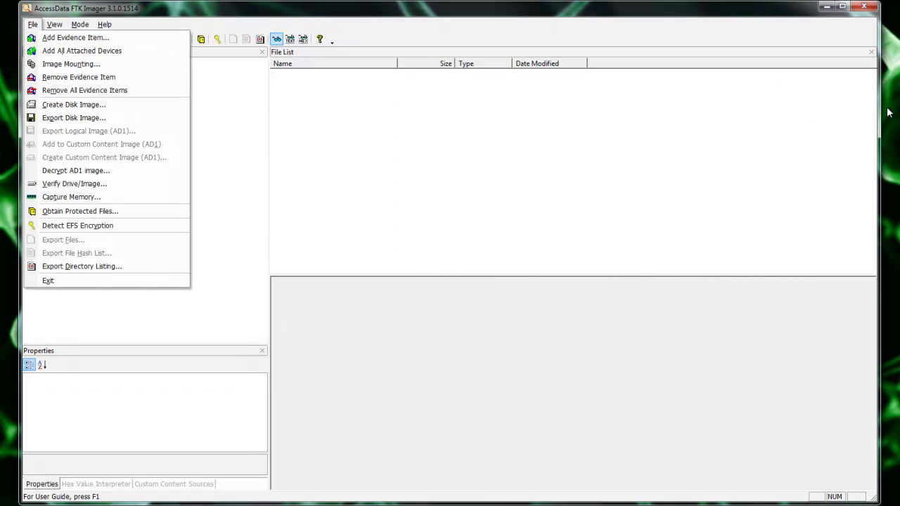
{"action": "key", "text": "Down"}
{"action": "key", "text": "Down"}
{"action": "key", "text": "Down"}
{"action": "key", "text": "Down"}
{"action": "key", "text": "Down"}
{"action": "key", "text": "Up"}
{"action": "key", "text": "Up"}
{"action": "key", "text": "Up"}
{"action": "key", "text": "Up"}
{"action": "key", "text": "Down"}
{"action": "key", "text": "Down"}
{"action": "key", "text": "Down"}
{"action": "key", "text": "Down"}
{"action": "key", "text": "Escape"}
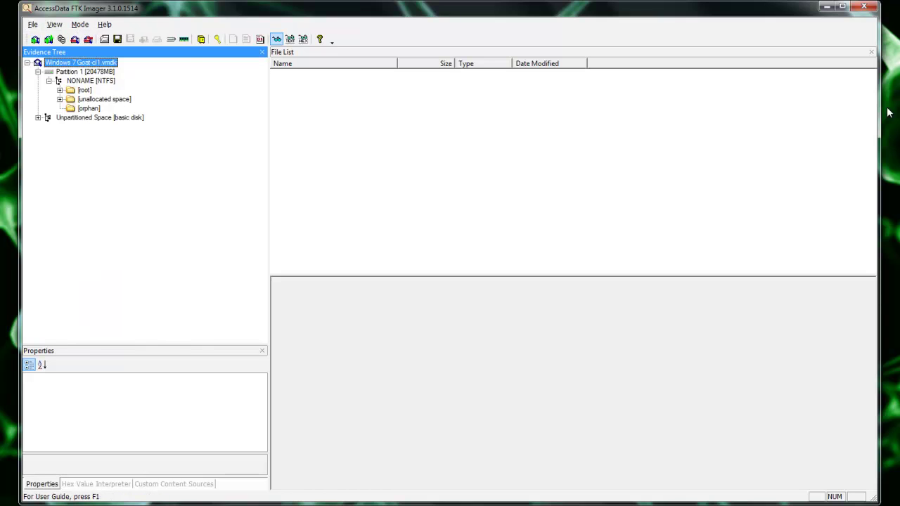
Compare the context commands offered for the Windows 7 image with those offered for its Partition 1.
{"action": "key", "text": "shift+F10"}
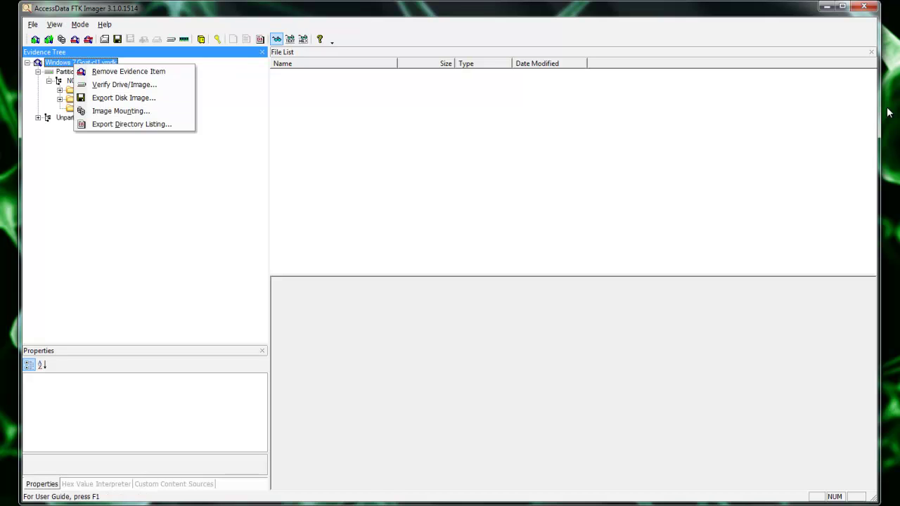
{"action": "key", "text": "Escape"}
{"action": "key", "text": "Down"}
{"action": "key", "text": "shift+F10"}
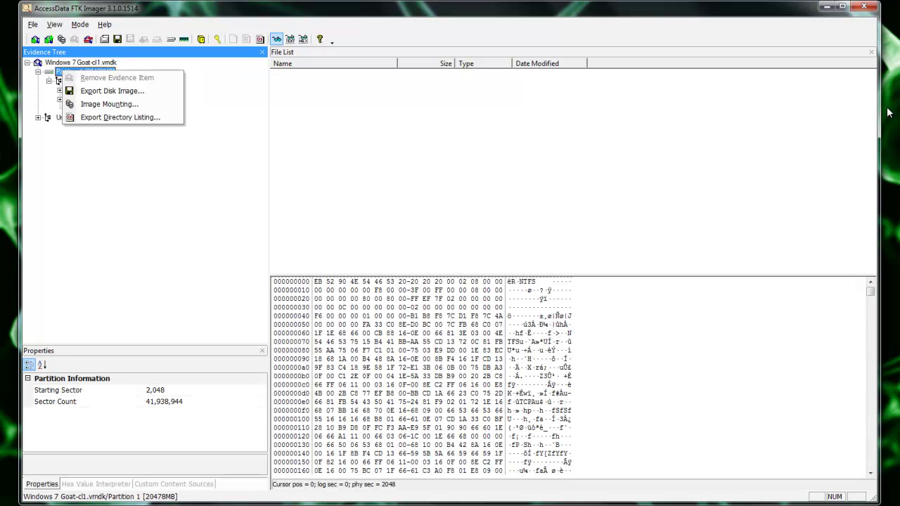
{"action": "key", "text": "Down"}
{"action": "key", "text": "Down"}
{"action": "key", "text": "Escape"}
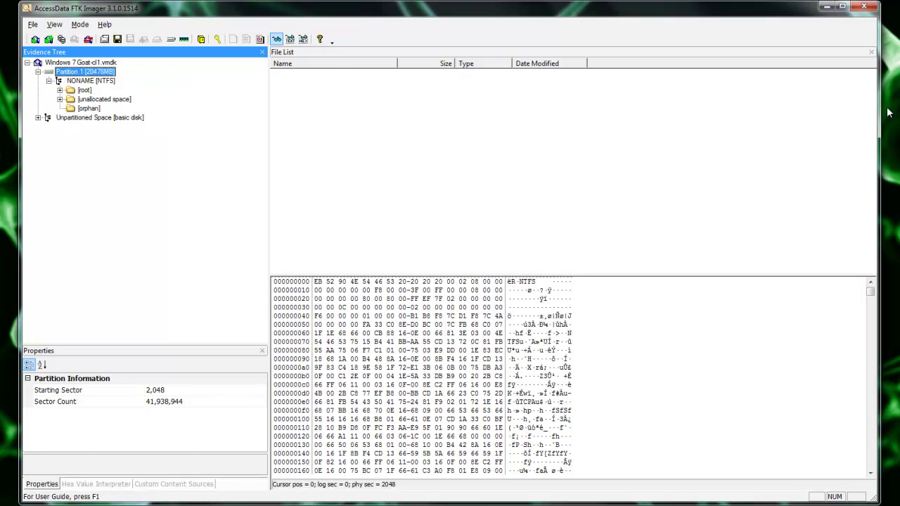
Review the file, hash list and AD1 export commands offered for the Windows 7 NTFS volume and its root folder.
{"action": "key", "text": "Down"}
{"action": "key", "text": "shift+F10"}
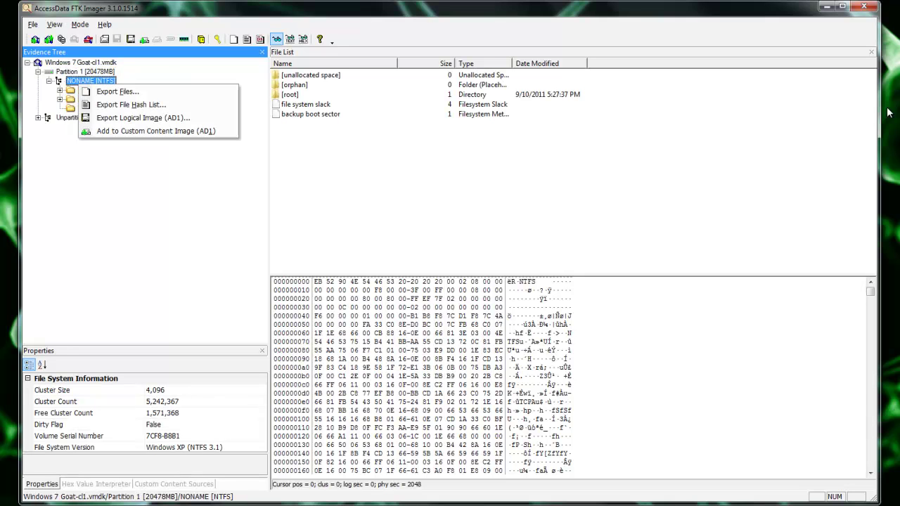
{"action": "key", "text": "Escape"}
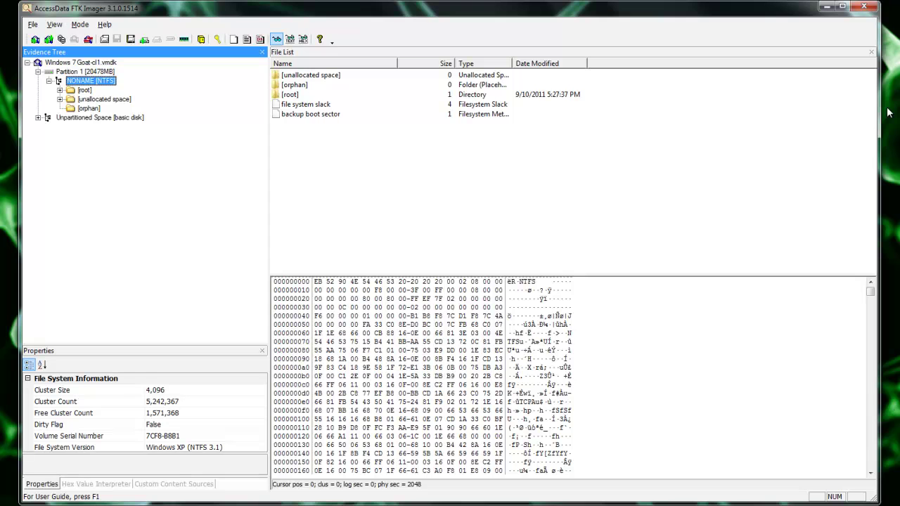
{"action": "key", "text": "shift+F10"}
{"action": "key", "text": "Escape"}
{"action": "key", "text": "Down"}
{"action": "key", "text": "shift+F10"}
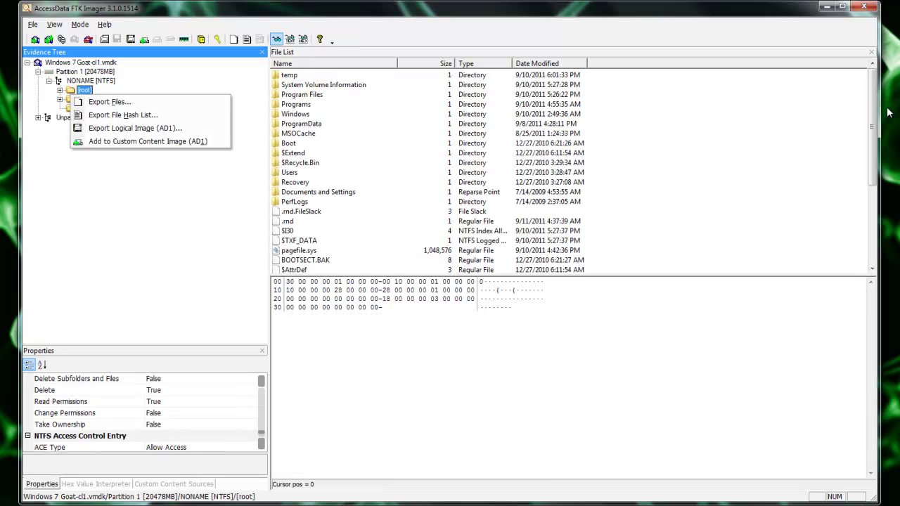
{"action": "key", "text": "Down"}
{"action": "key", "text": "Down"}
{"action": "key", "text": "Down"}
{"action": "key", "text": "Up"}
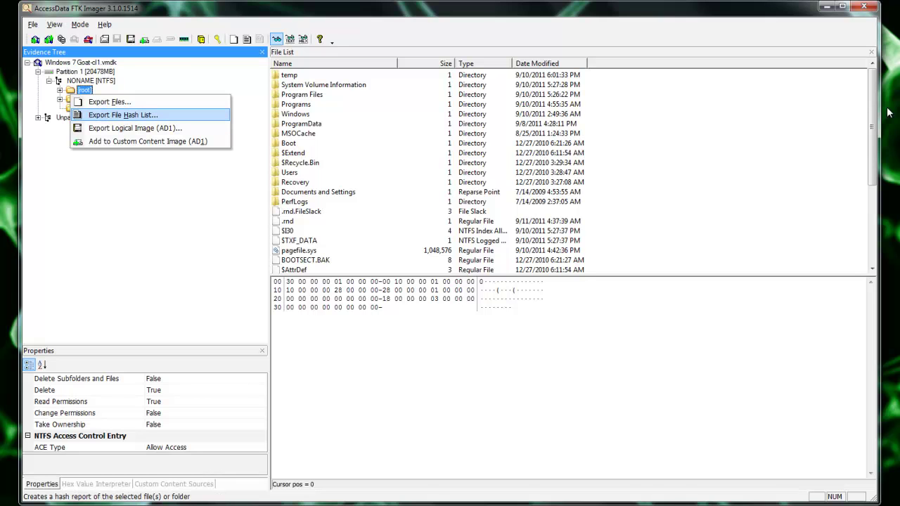
{"action": "key", "text": "Escape"}
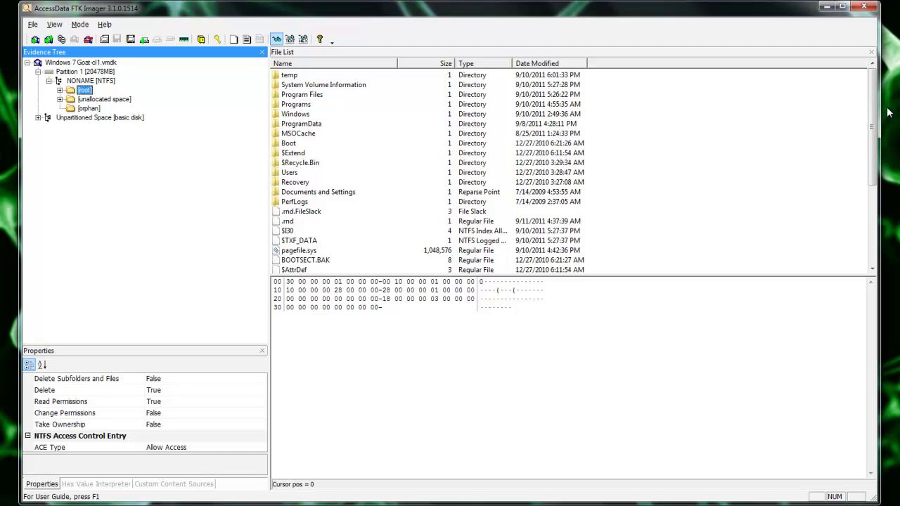
Start a file hash list export for the temp folder in the Windows 7 image's root.
{"action": "key", "text": "Right"}
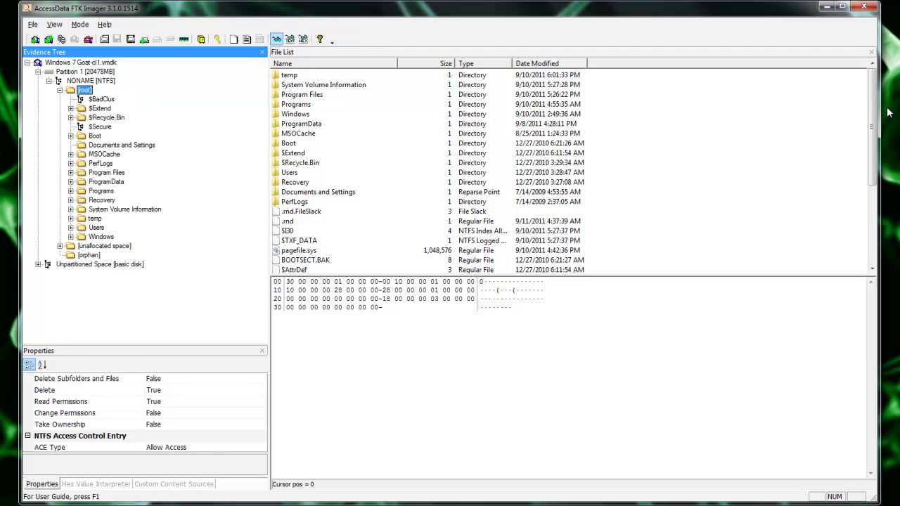
{"action": "key", "text": "s"}
{"action": "key", "text": "Down"}
{"action": "key", "text": "shift+F10"}
{"action": "key", "text": "Down"}
{"action": "key", "text": "Down"}
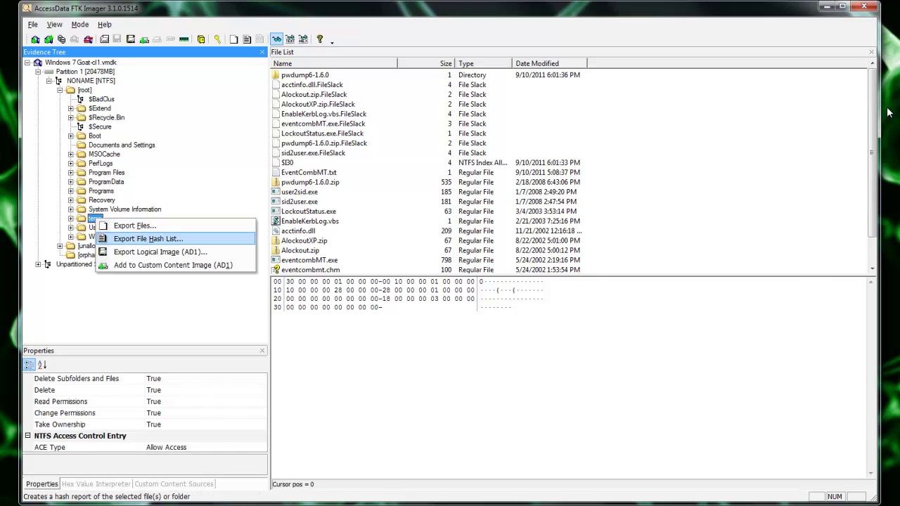
{"action": "key", "text": "Return"}
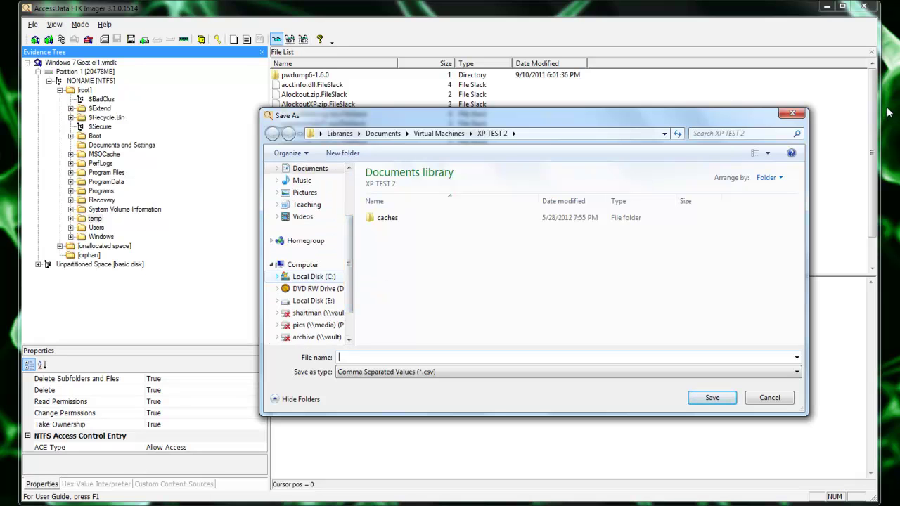
Save the hash list as temp_dir_hashlist.csv in C:\Temp.
{"action": "left_click", "coordinate": [277, 276]}
{"action": "key", "text": "Down"}
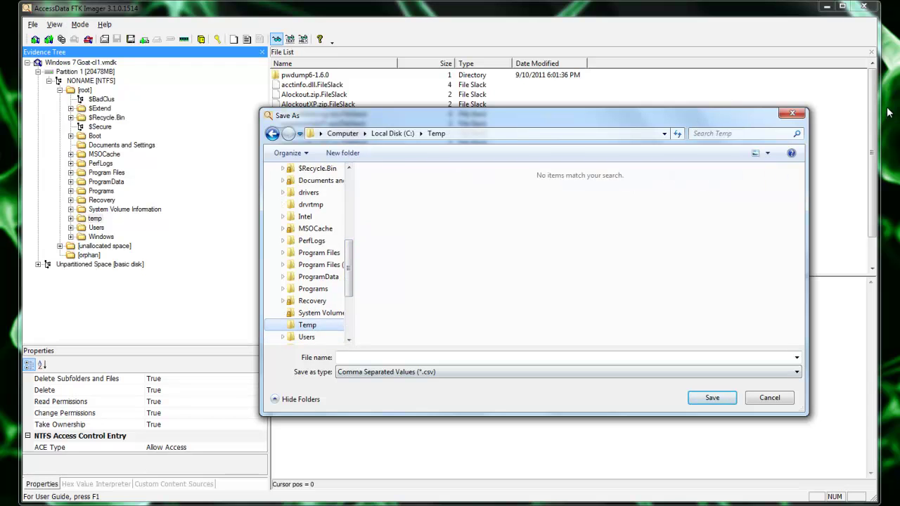
{"action": "left_click", "coordinate": [567, 357]}
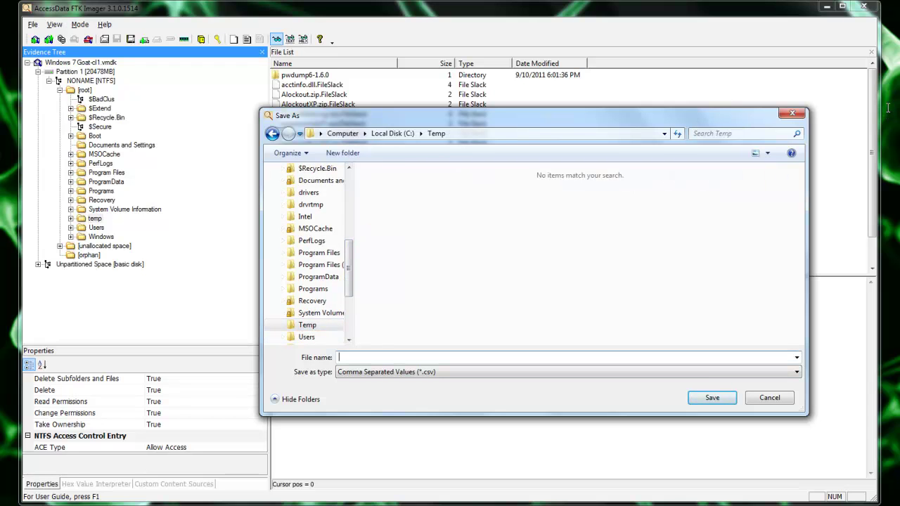
{"action": "type", "text": "temp_dir_hashlist.csv"}
{"action": "key", "text": "Return"}
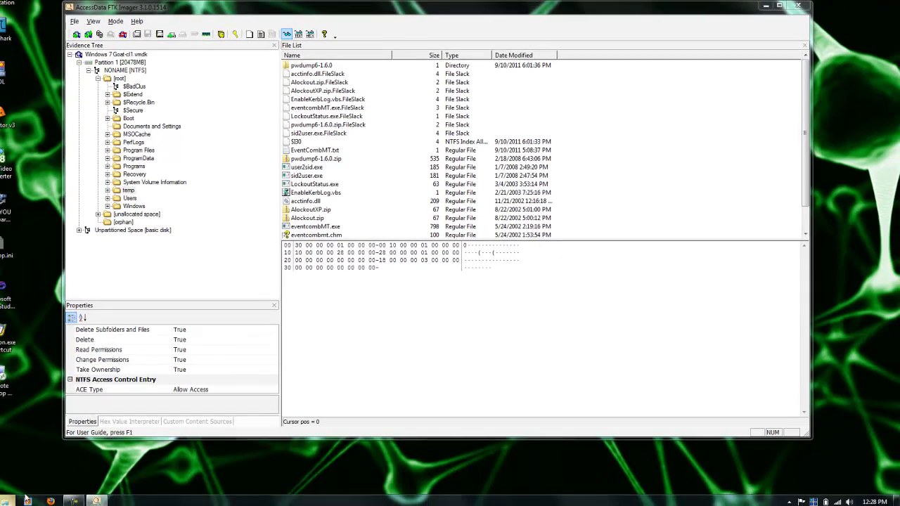
Open temp_dir_hashlist.csv from C:\Temp in Excel and dismiss the Office activation wizard.
{"action": "left_click", "coordinate": [28, 500]}
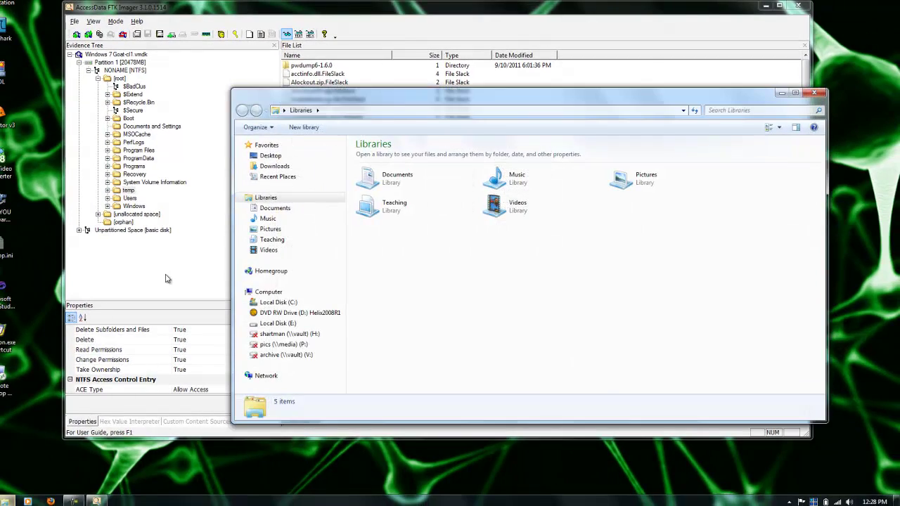
{"action": "left_click", "coordinate": [246, 303]}
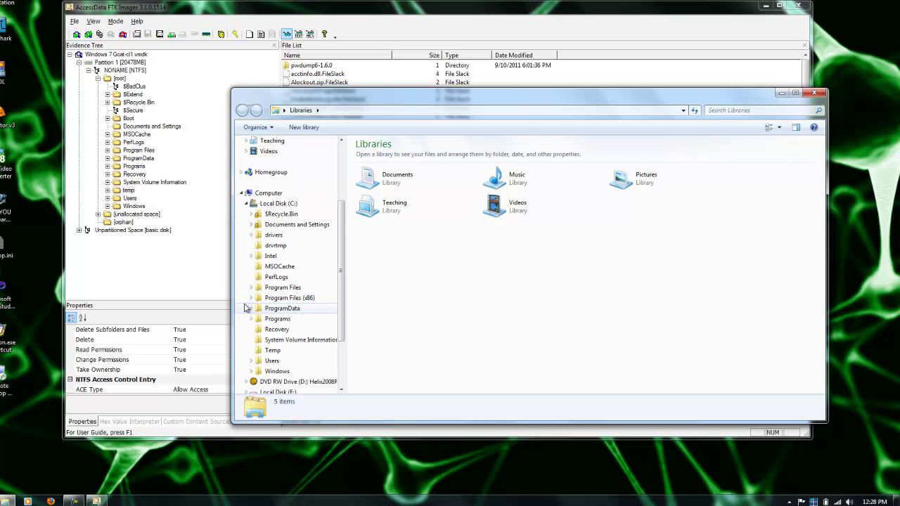
{"action": "left_click", "coordinate": [272, 350]}
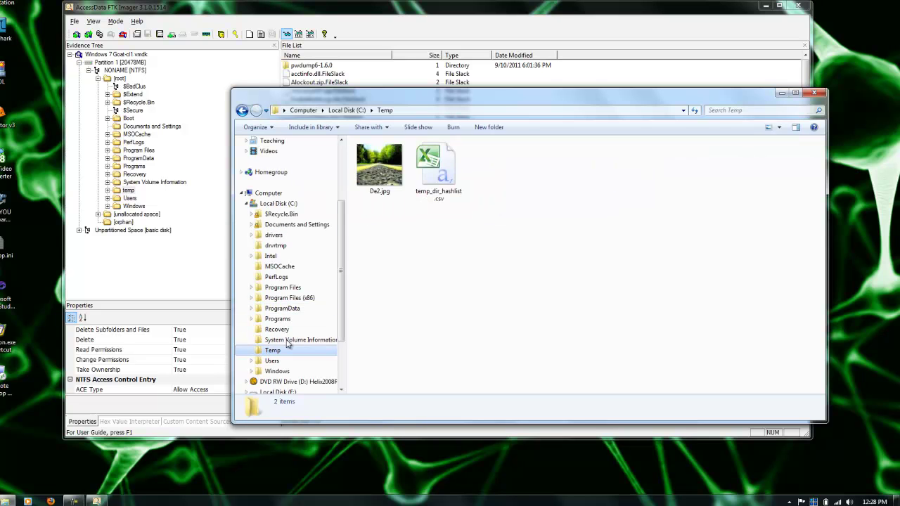
{"action": "left_click", "coordinate": [426, 180]}
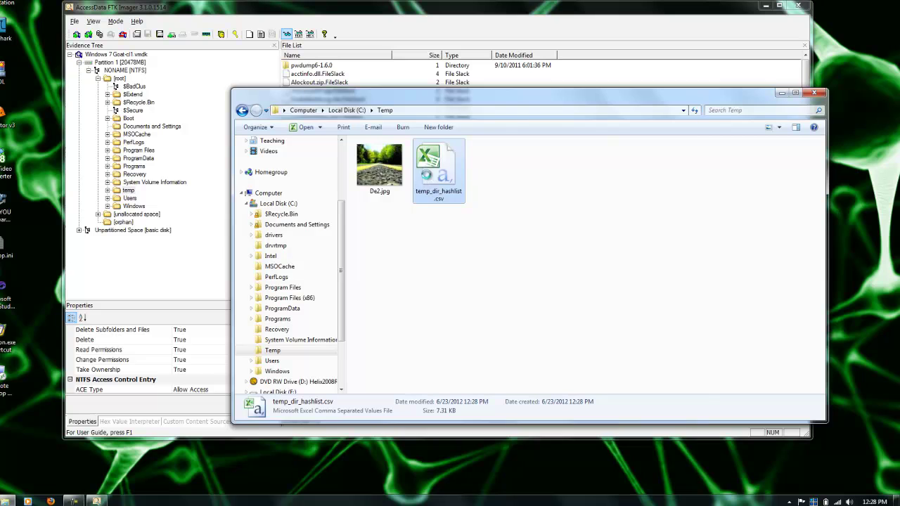
{"action": "double_click", "coordinate": [427, 180]}
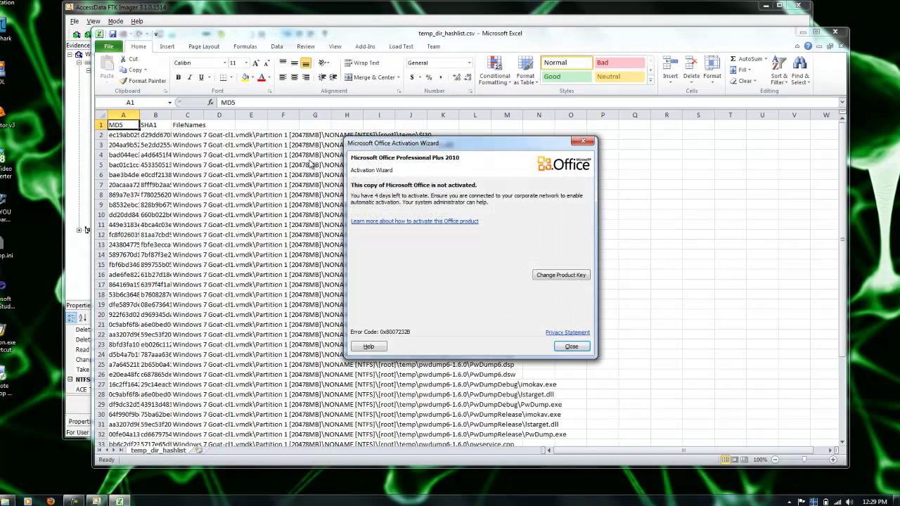
{"action": "left_click", "coordinate": [571, 346]}
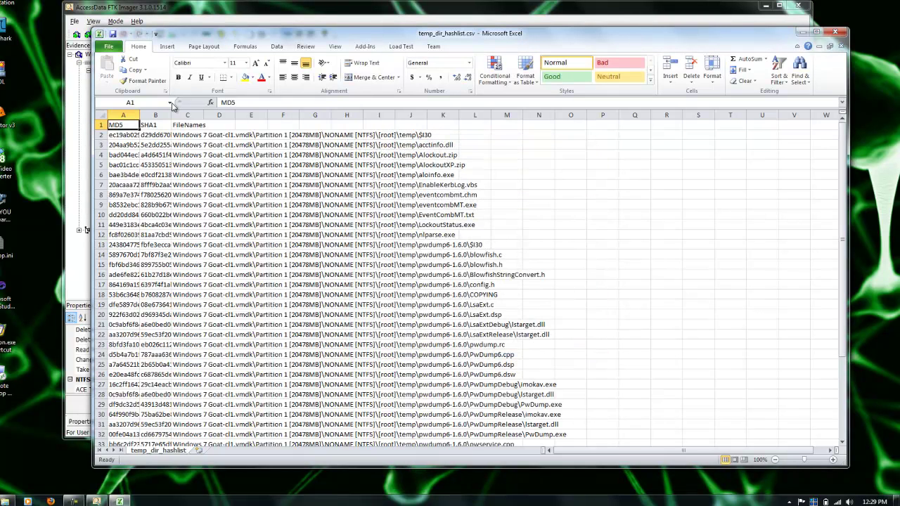
Fit the MD5, SHA1 and FileNames columns to their contents and reposition the workbook window for reading.
{"action": "double_click", "coordinate": [139, 115]}
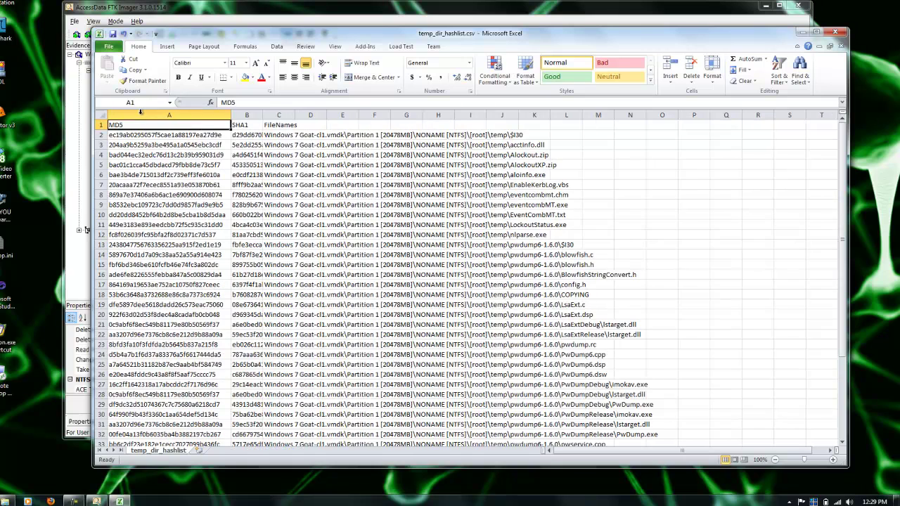
{"action": "double_click", "coordinate": [262, 116]}
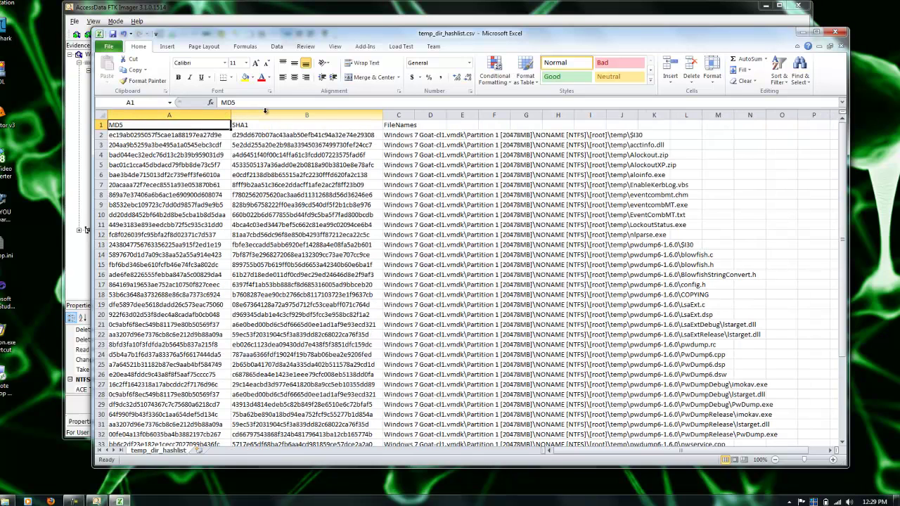
{"action": "double_click", "coordinate": [414, 115]}
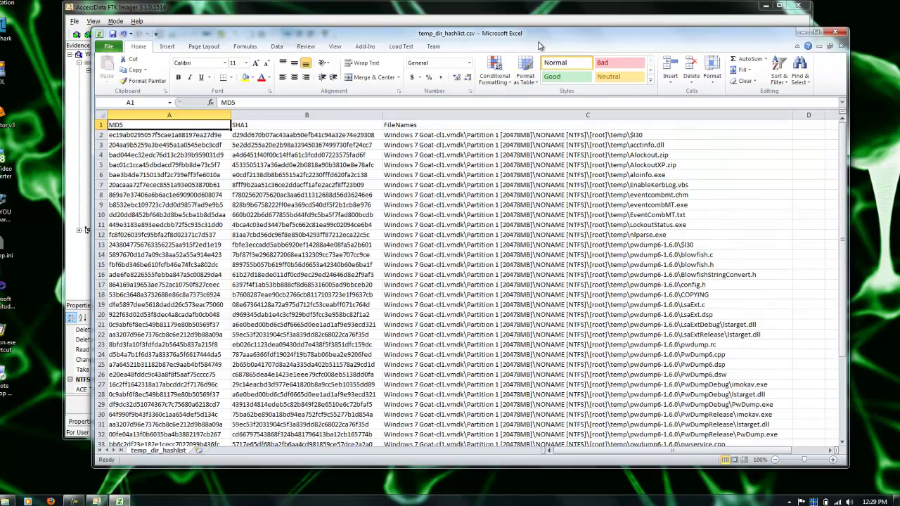
{"action": "left_click_drag", "start_coordinate": [538, 45], "coordinate": [499, 26]}
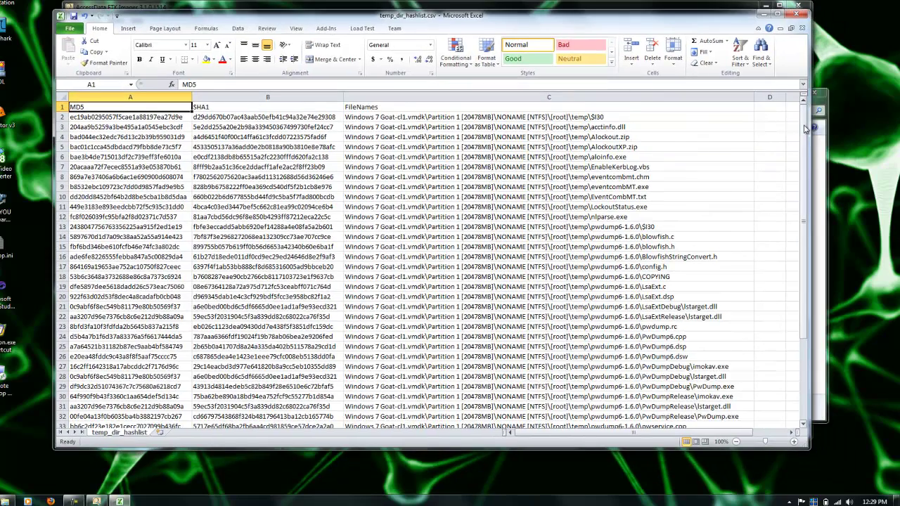
Examine the MD5 and SHA1 hashes listed for each file of the temp folder.
{"action": "scroll", "coordinate": [786, 126], "scroll_direction": "down", "scroll_amount": 4}
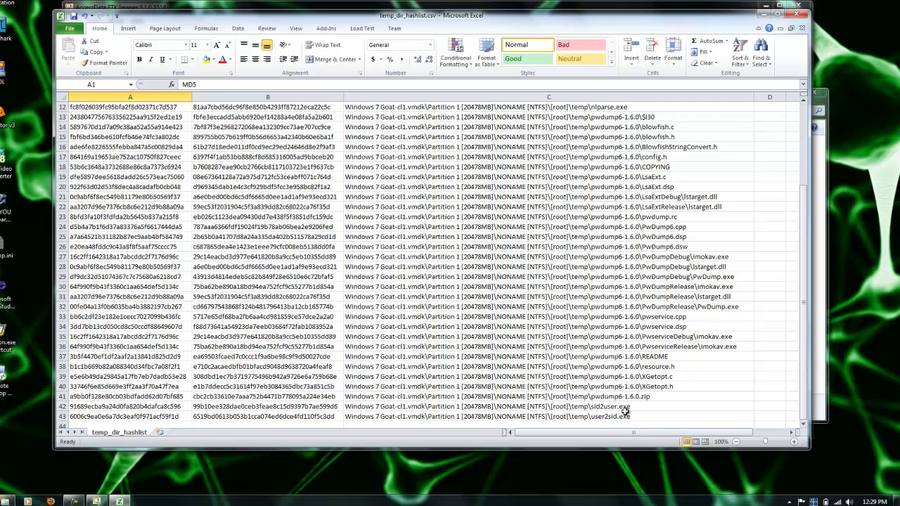
{"action": "left_click", "coordinate": [168, 418]}
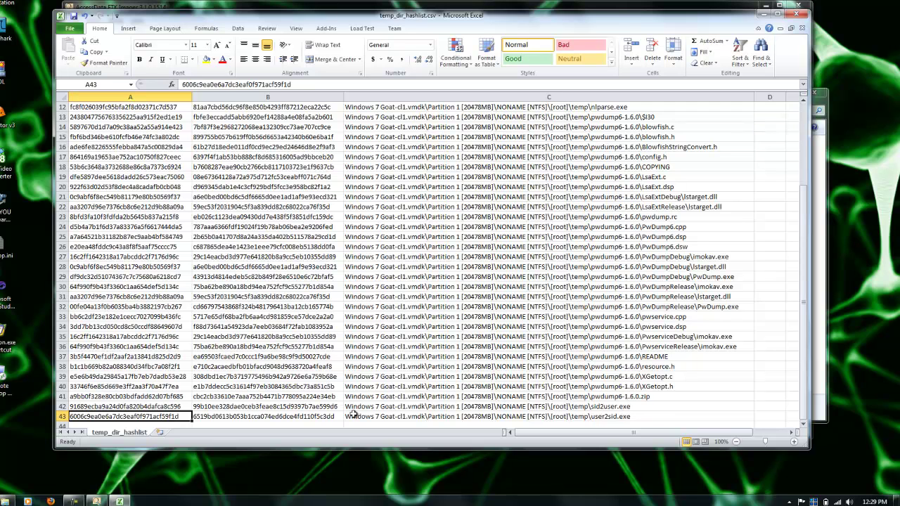
{"action": "key", "text": "Up"}
{"action": "key", "text": "Up"}
{"action": "key", "text": "Up"}
{"action": "key", "text": "Up"}
{"action": "key", "text": "Up"}
{"action": "key", "text": "Up"}
{"action": "key", "text": "Up"}
{"action": "key", "text": "Up"}
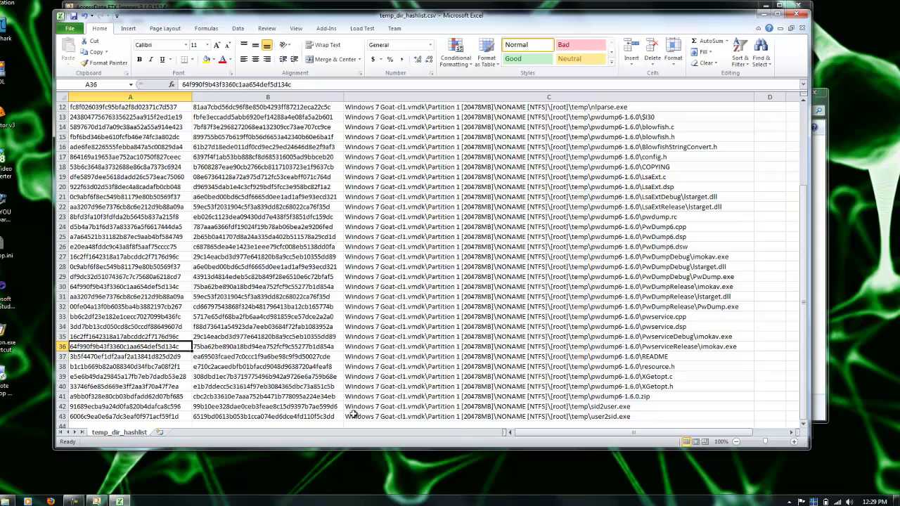
{"action": "key", "text": "Up"}
{"action": "key", "text": "Up"}
{"action": "key", "text": "Up"}
{"action": "key", "text": "Up"}
{"action": "key", "text": "Up"}
{"action": "key", "text": "Up"}
{"action": "key", "text": "Up"}
{"action": "key", "text": "Up"}
{"action": "key", "text": "Up"}
{"action": "key", "text": "Up"}
{"action": "key", "text": "Up"}
{"action": "key", "text": "Up"}
{"action": "key", "text": "Up"}
{"action": "key", "text": "Up"}
{"action": "key", "text": "Up"}
{"action": "key", "text": "Up"}
{"action": "key", "text": "Up"}
{"action": "key", "text": "Up"}
{"action": "key", "text": "Up"}
{"action": "key", "text": "Up"}
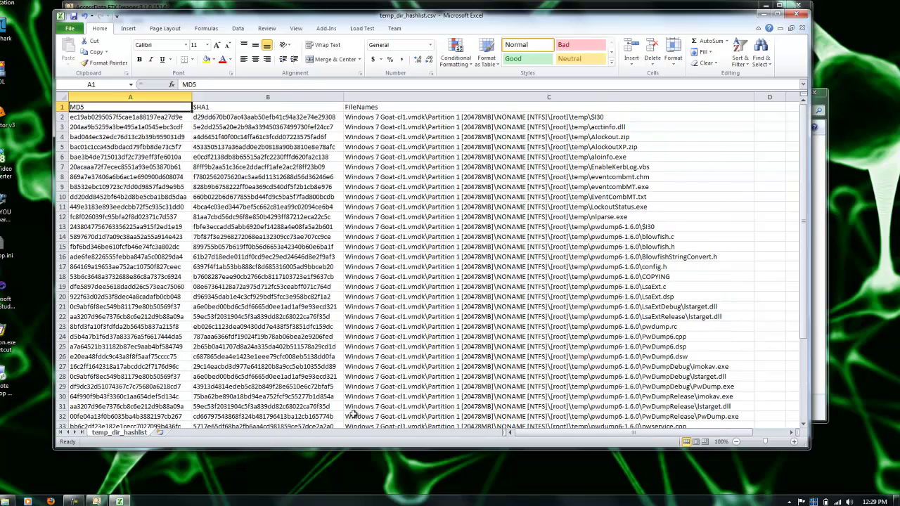
{"action": "key", "text": "Down"}
{"action": "key", "text": "Down"}
{"action": "key", "text": "Down"}
{"action": "key", "text": "Down"}
{"action": "key", "text": "Down"}
{"action": "key", "text": "Down"}
{"action": "key", "text": "Down"}
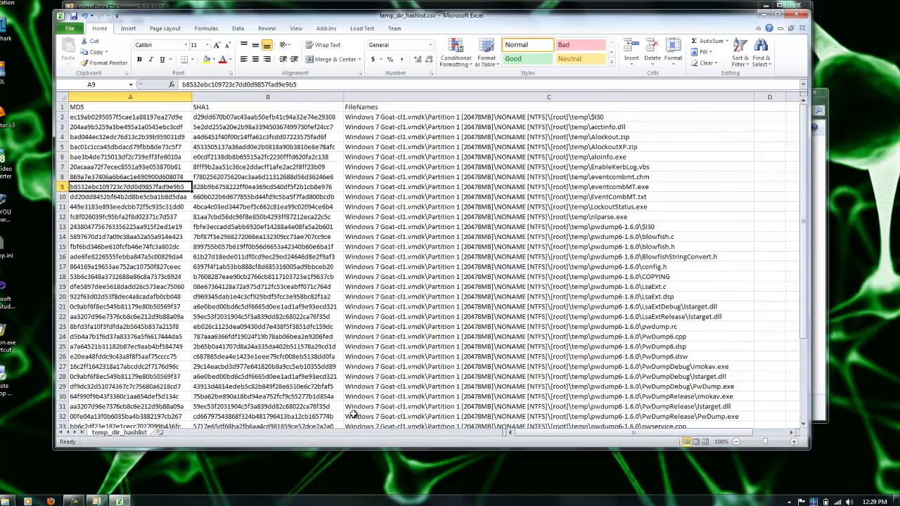
{"action": "key", "text": "Down"}
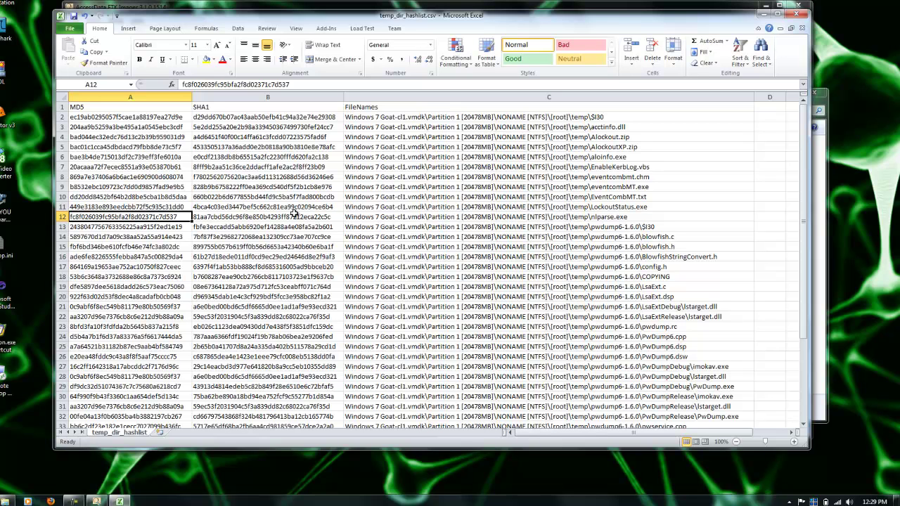
Close the hash list without saving changes and close the C:\Temp folder window.
{"action": "left_click", "coordinate": [796, 15]}
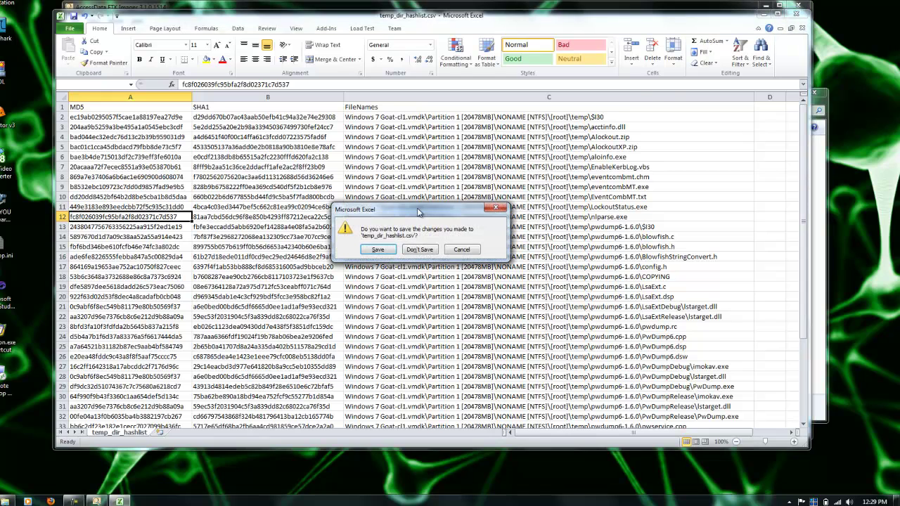
{"action": "left_click", "coordinate": [419, 250]}
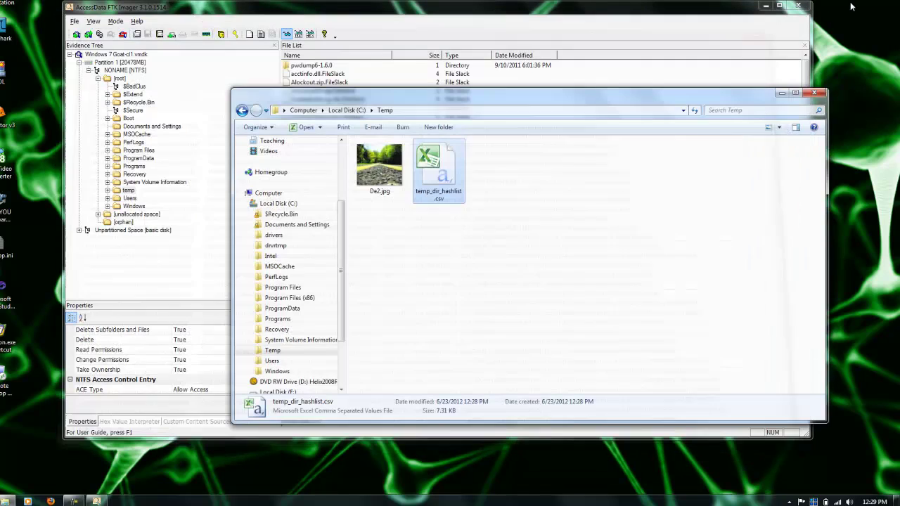
{"action": "left_click", "coordinate": [813, 92]}
Collapse Partition 1 in the Windows 7 image and view the unallocated space under Unpartitioned Space.
{"action": "key", "text": "Left"}
{"action": "key", "text": "Left"}
{"action": "key", "text": "Left"}
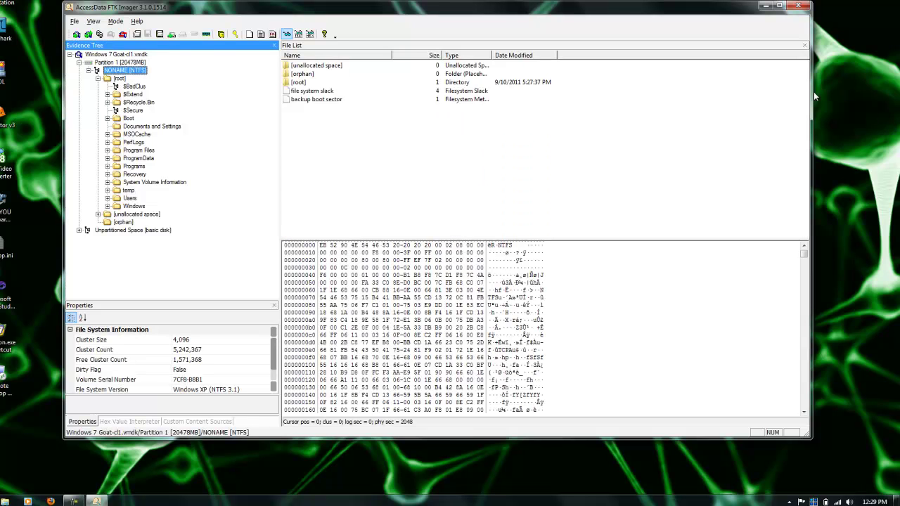
{"action": "key", "text": "Left"}
{"action": "key", "text": "Left"}
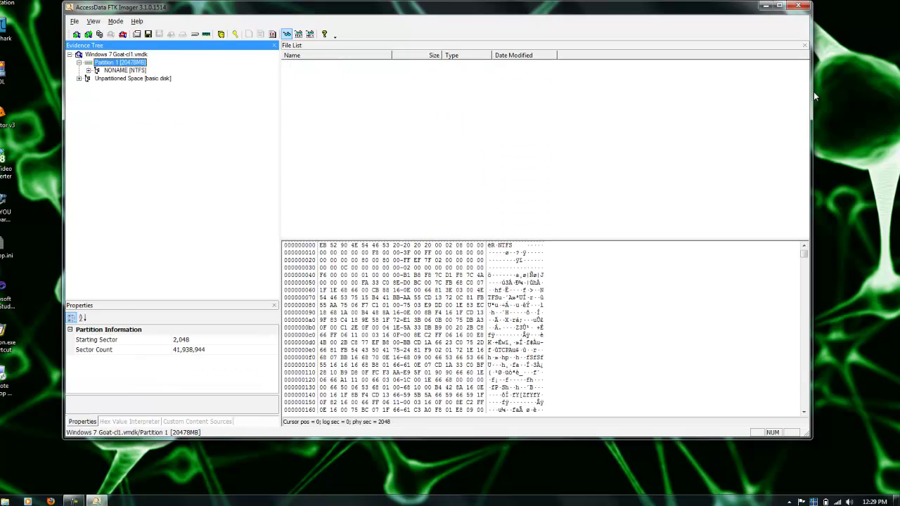
{"action": "key", "text": "Left"}
{"action": "key", "text": "Down"}
{"action": "key", "text": "Down"}
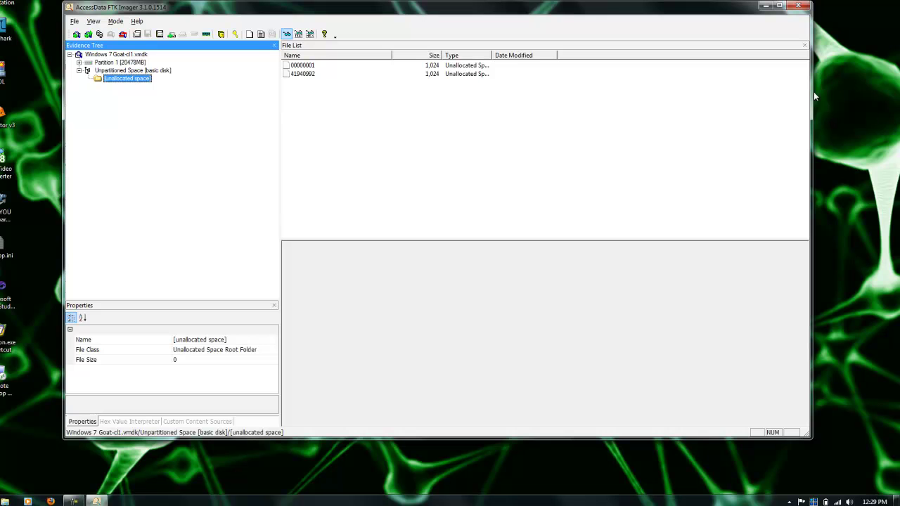
Remove the Windows 7 Goat-cl1.vmdk image from the evidence items.
{"action": "key", "text": "Up"}
{"action": "key", "text": "Up"}
{"action": "key", "text": "Up"}
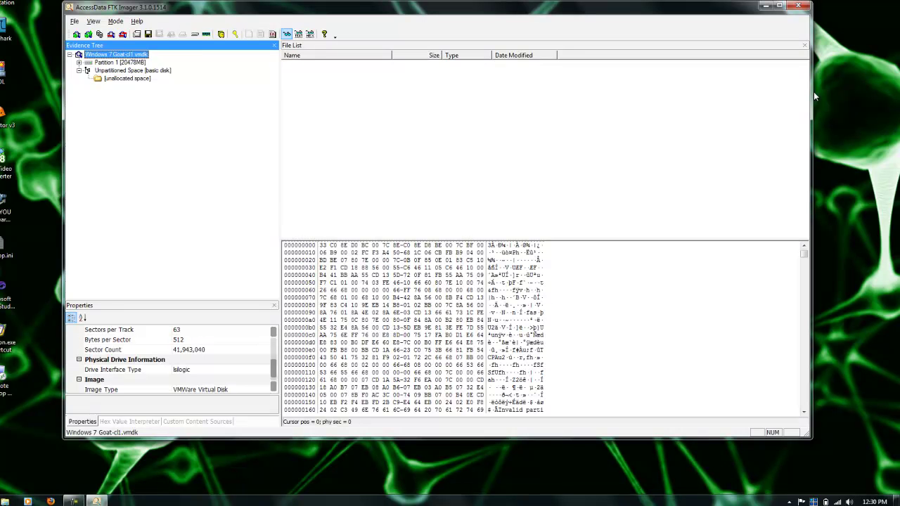
{"action": "key", "text": "shift+F10"}
{"action": "key", "text": "Down"}
{"action": "key", "text": "Down"}
{"action": "key", "text": "Down"}
{"action": "key", "text": "Up"}
{"action": "key", "text": "Up"}
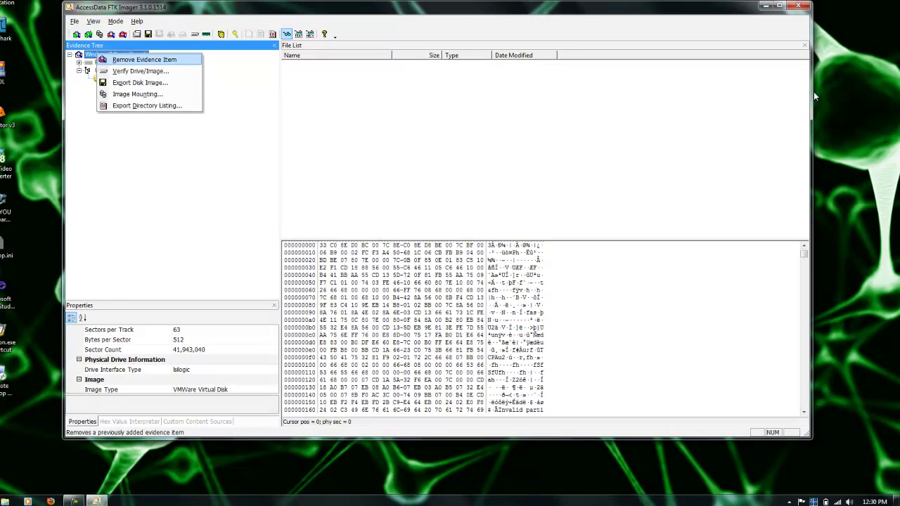
{"action": "key", "text": "Return"}
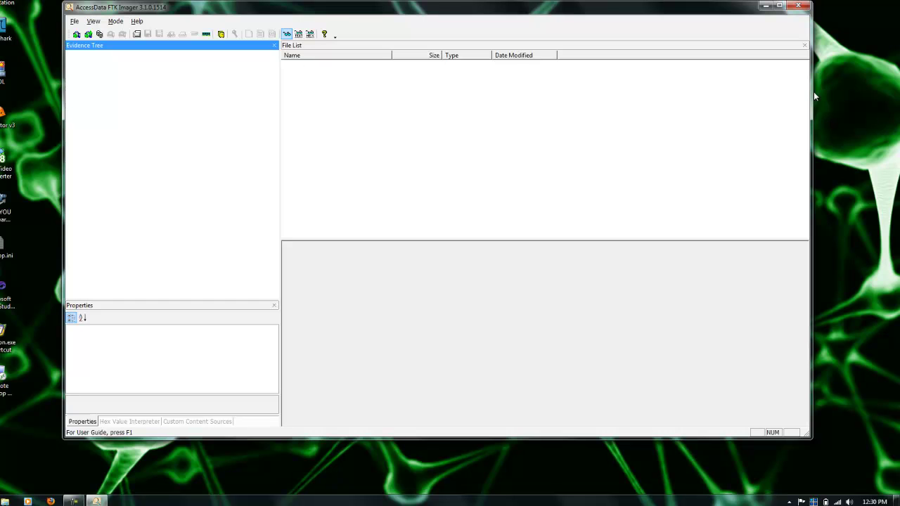
Look through the file commands available with no evidence item loaded.
{"action": "key", "text": "alt"}
{"action": "key", "text": "Down"}
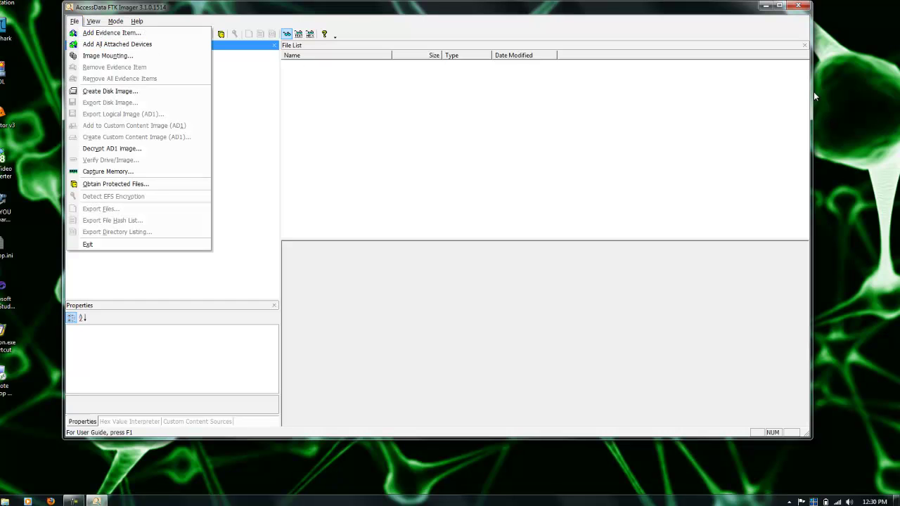
{"action": "key", "text": "Up"}
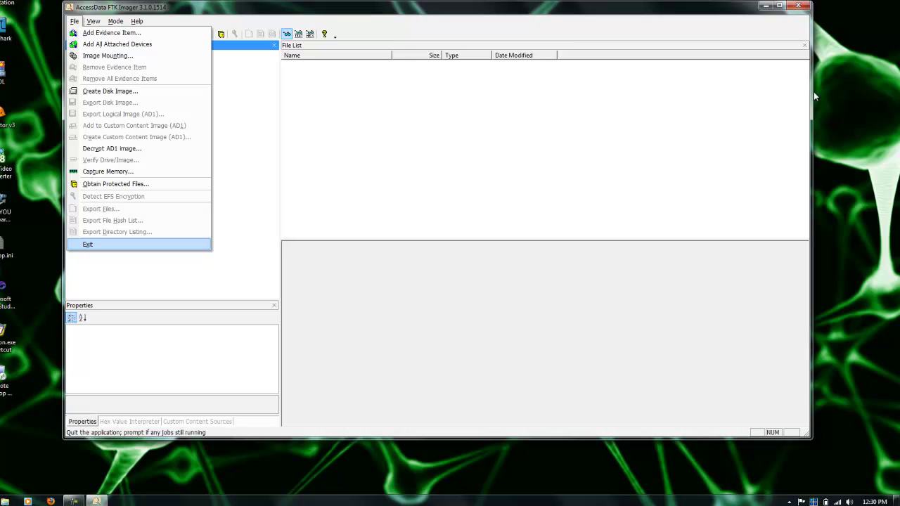